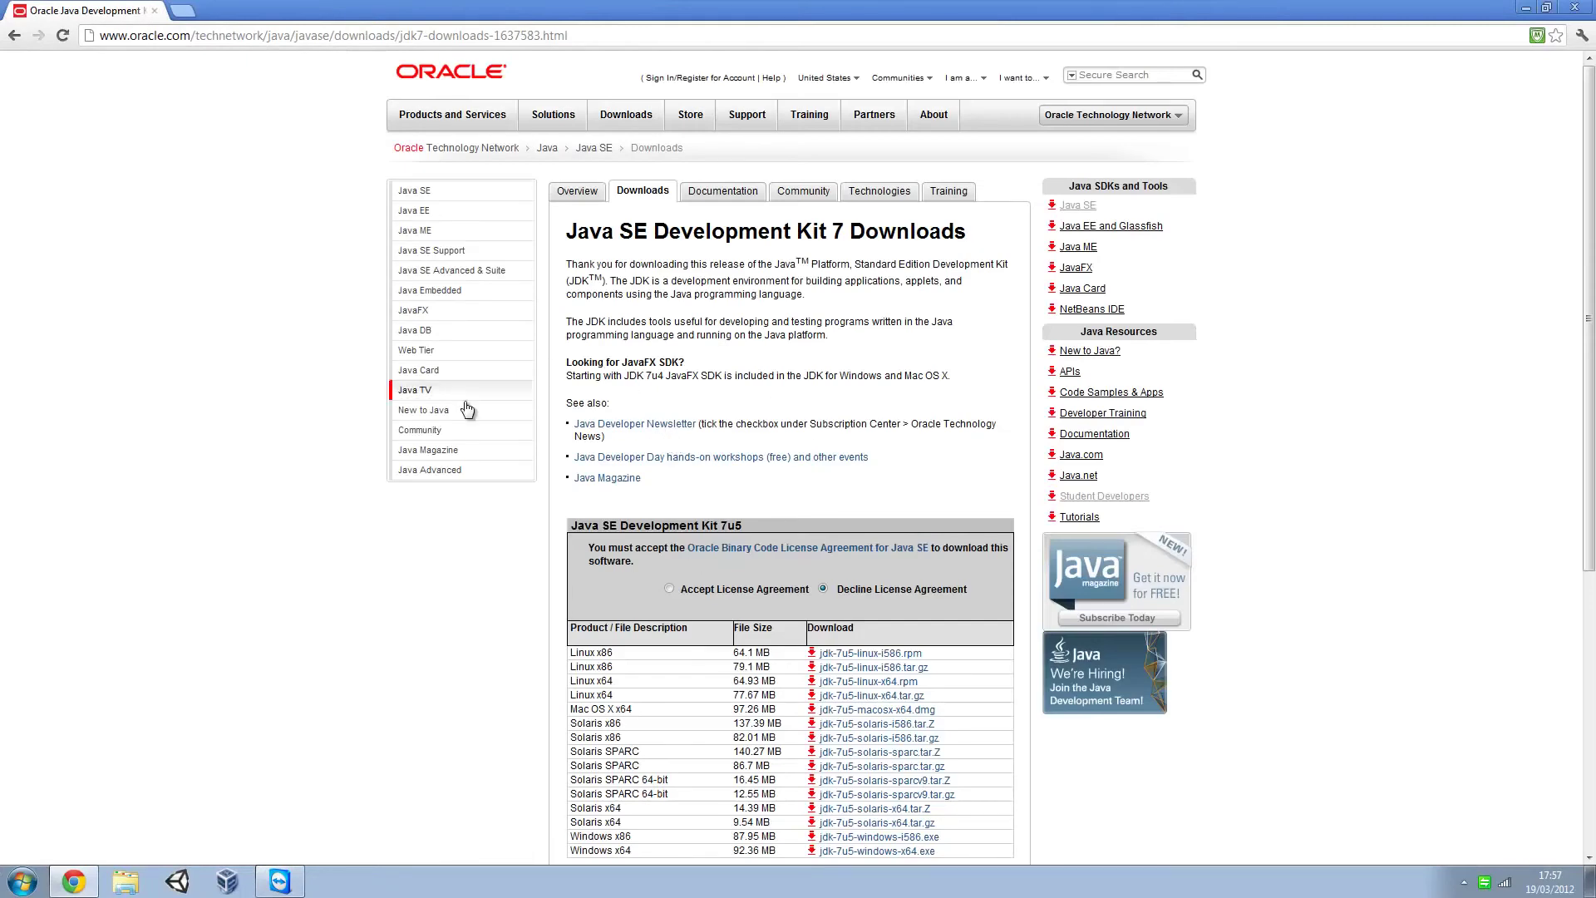
pyautogui.scroll(-4, 767, 359)
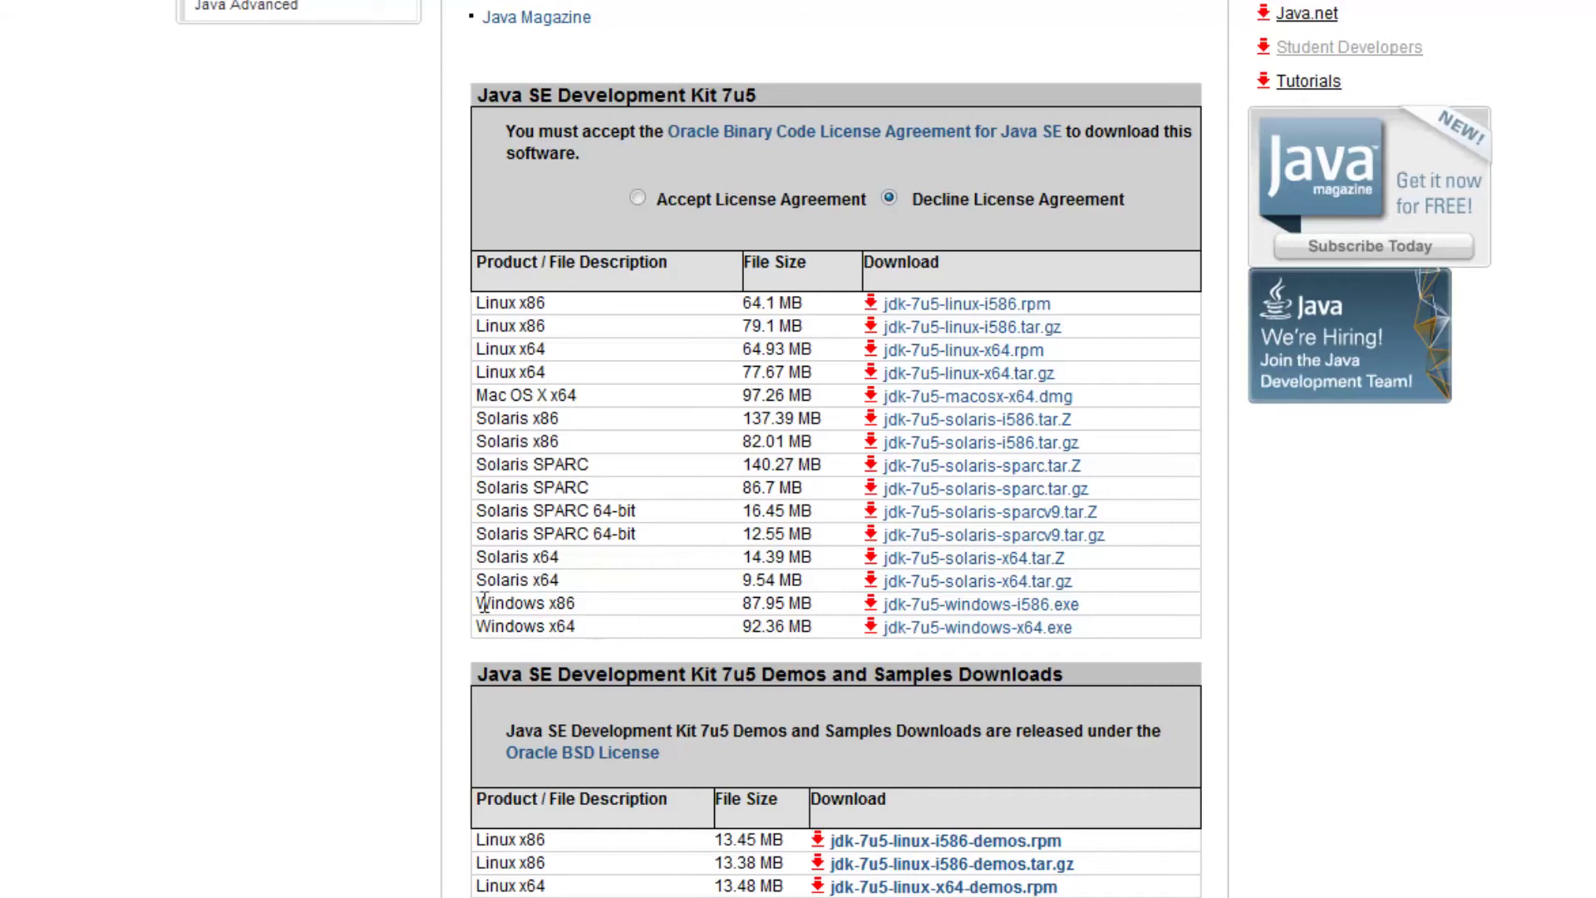
pyautogui.moveTo(477, 602); pyautogui.dragTo(1157, 596)
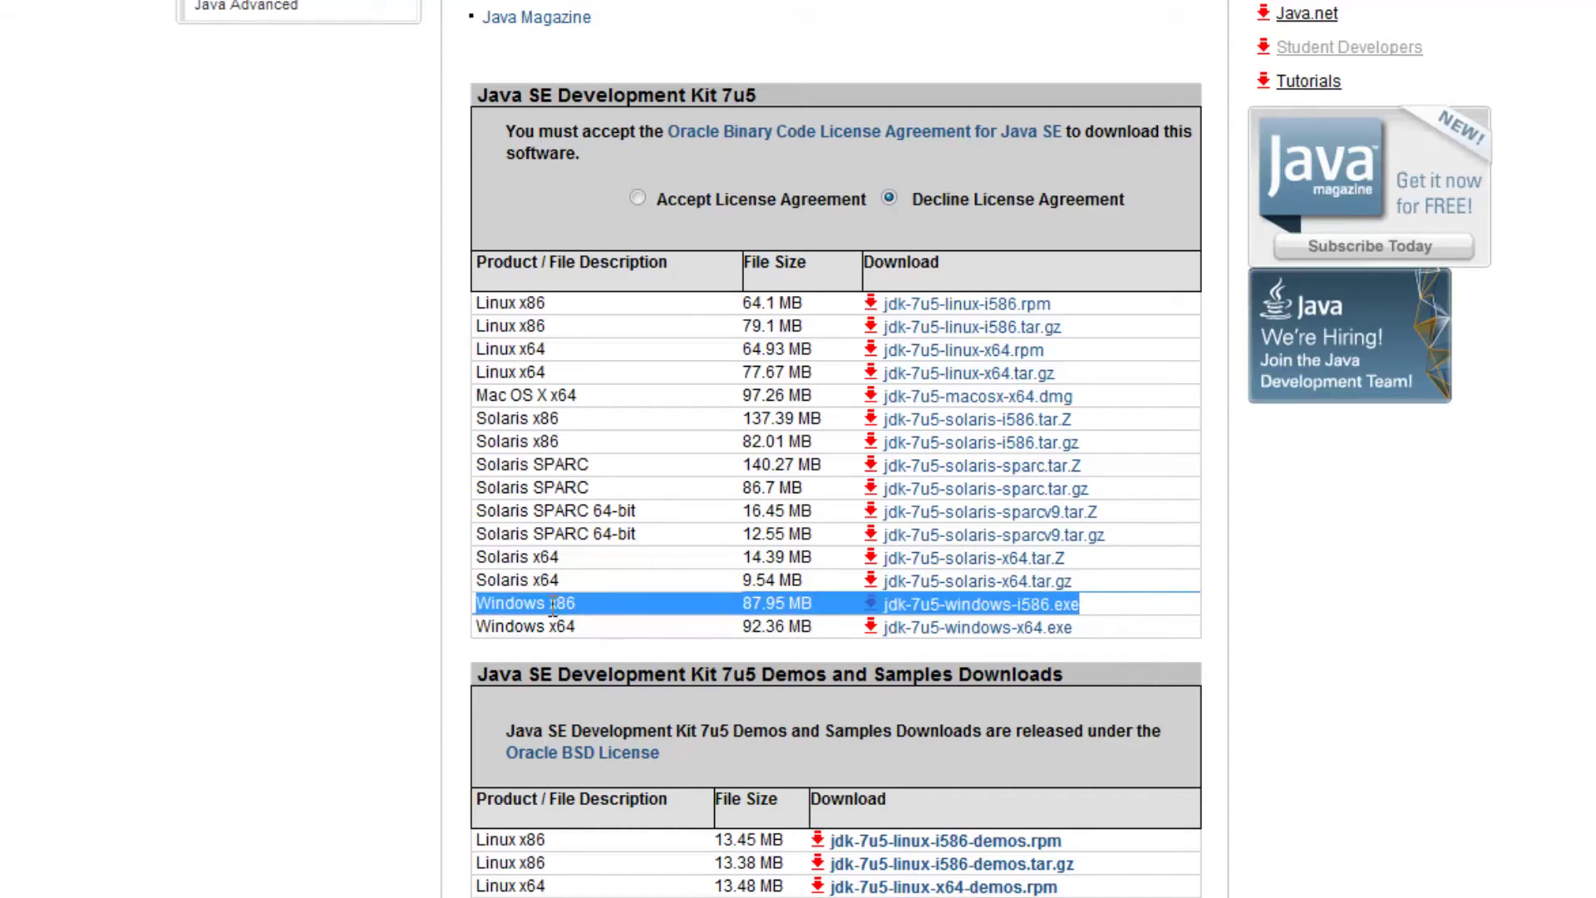
pyautogui.moveTo(477, 626); pyautogui.dragTo(1210, 623)
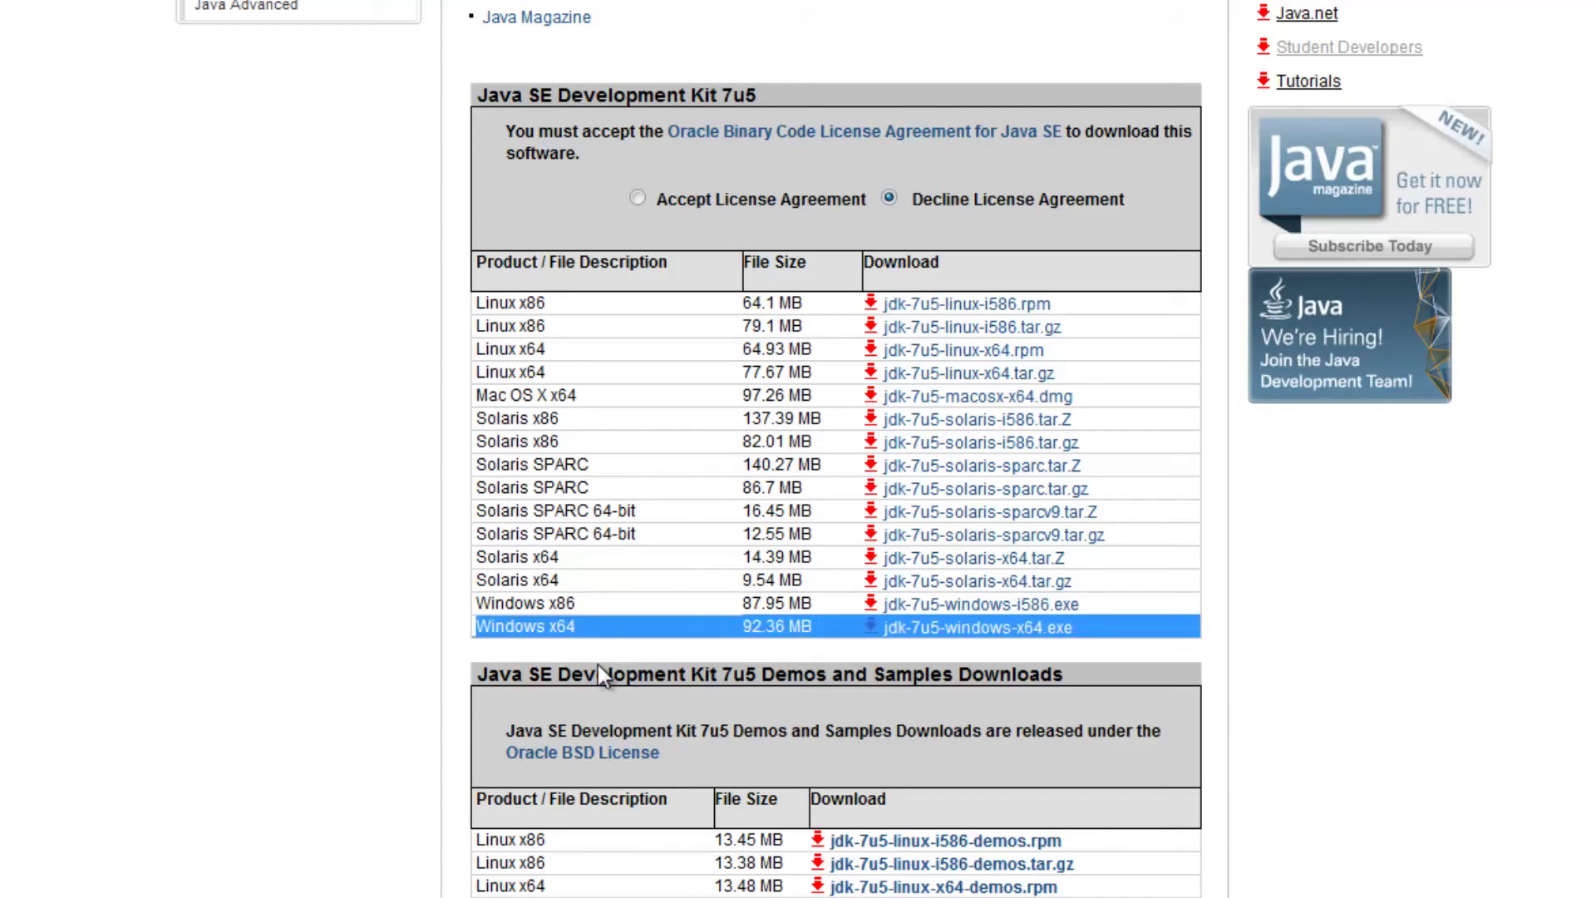
pyautogui.click(669, 630)
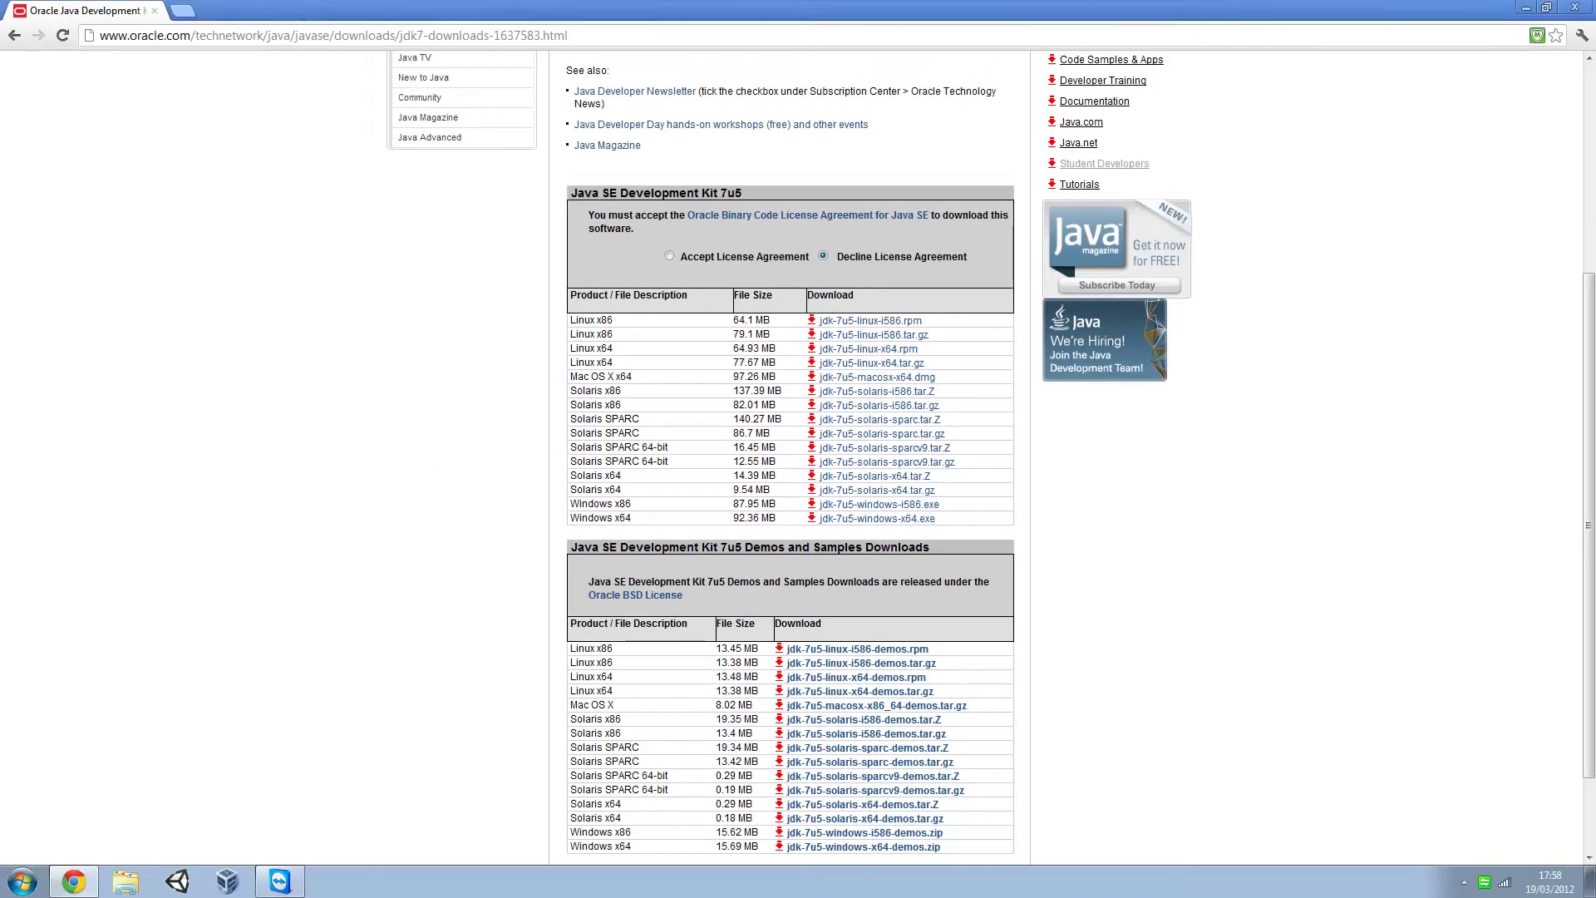
pyautogui.click(22, 879)
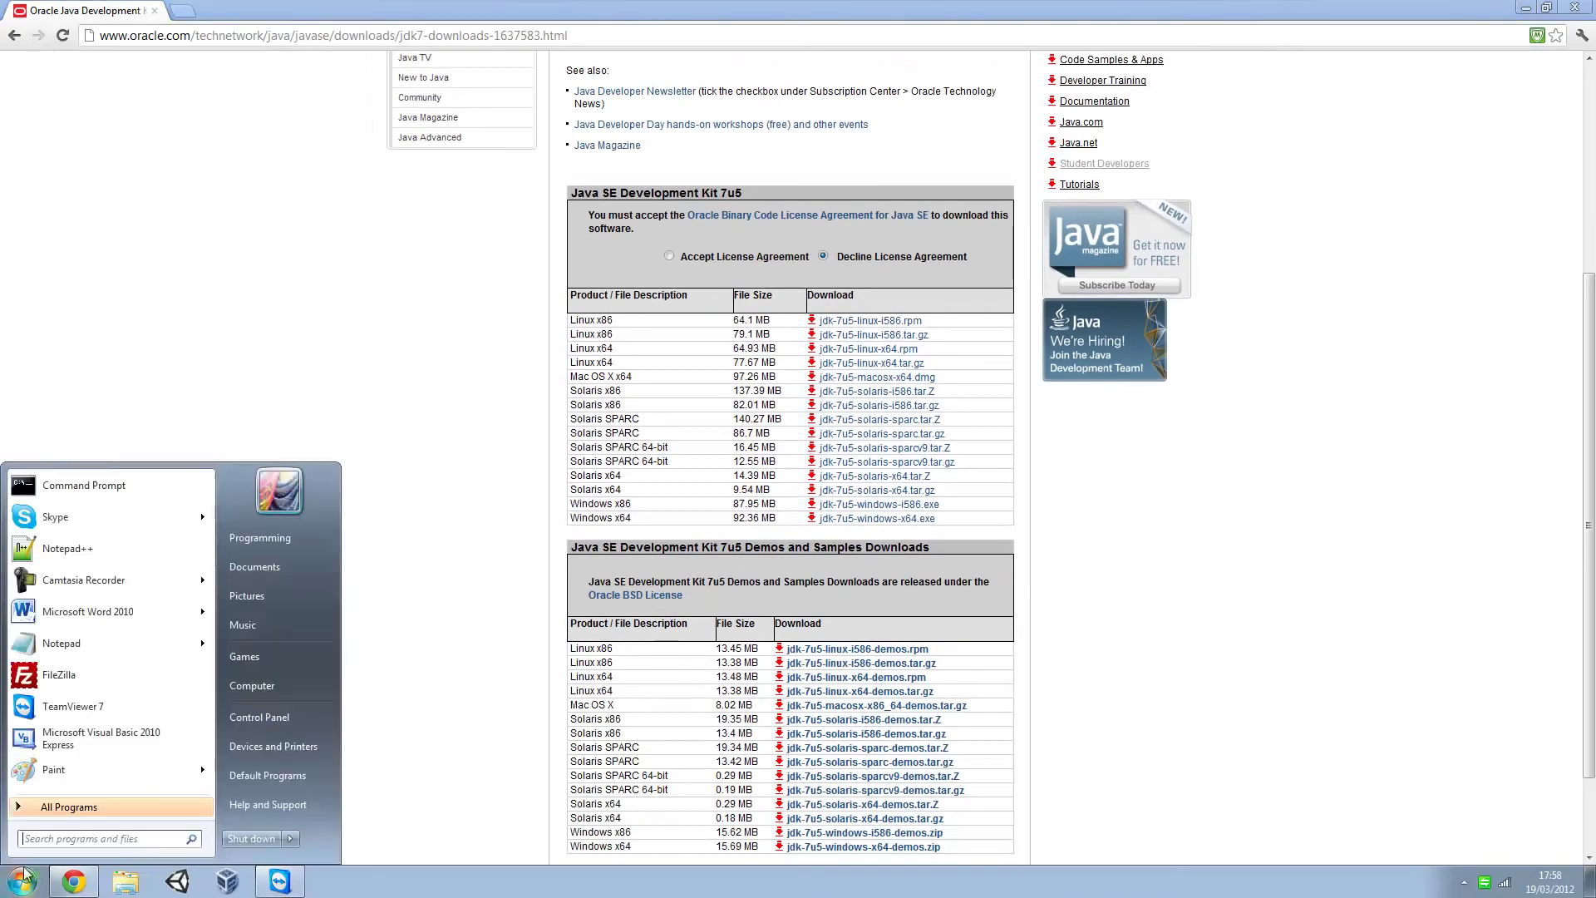
pyautogui.rightClick(290, 690)
pyautogui.click(377, 849)
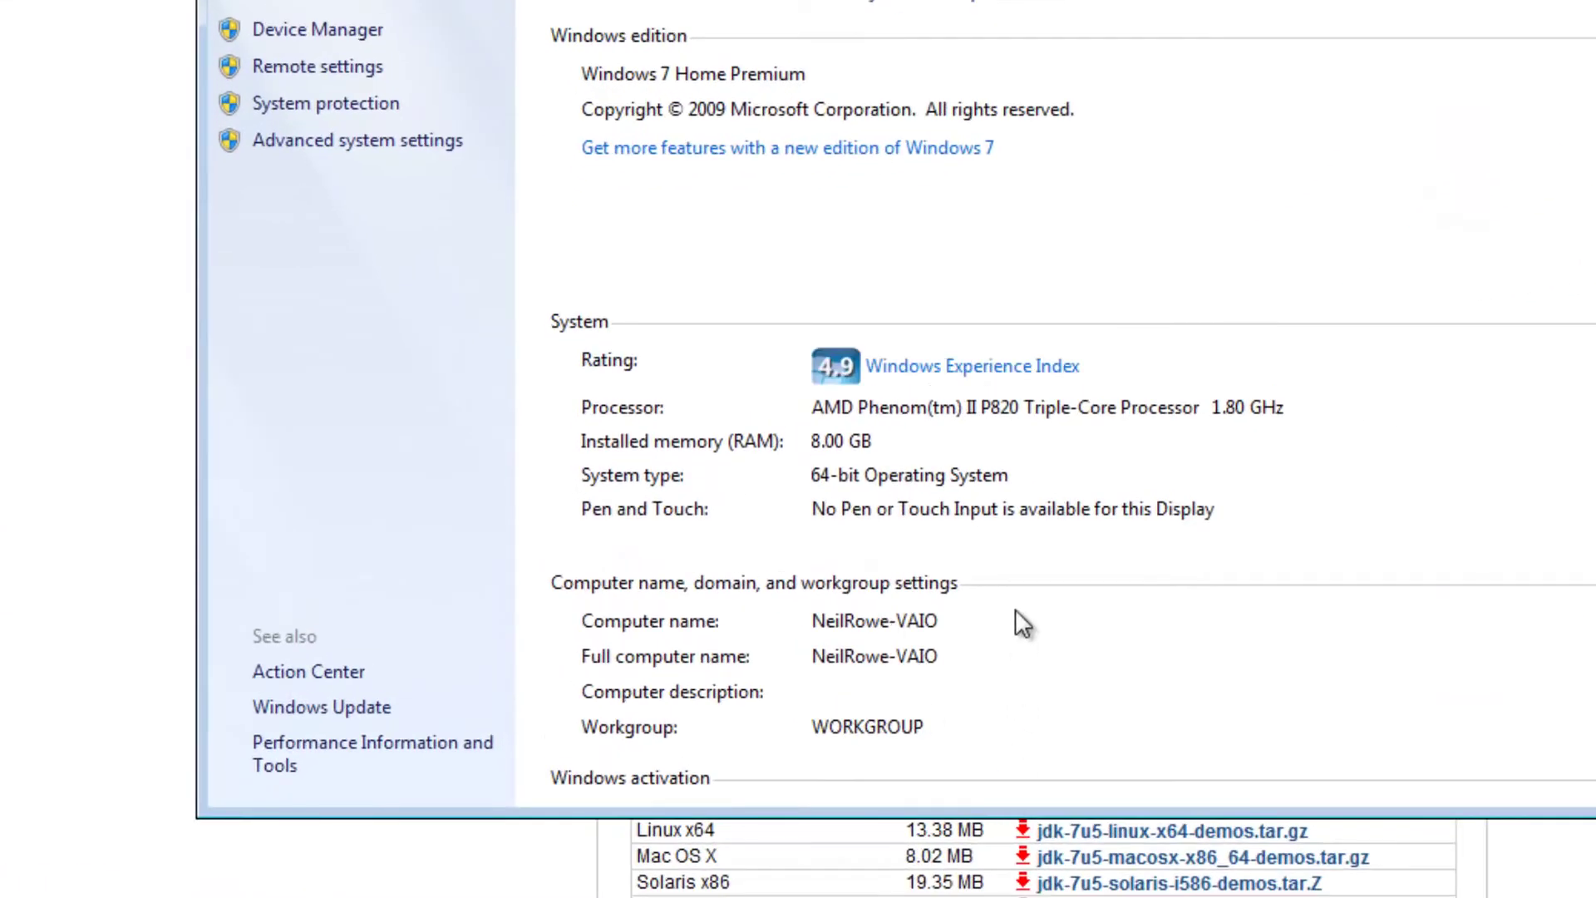
pyautogui.scroll(-1, 1015, 619)
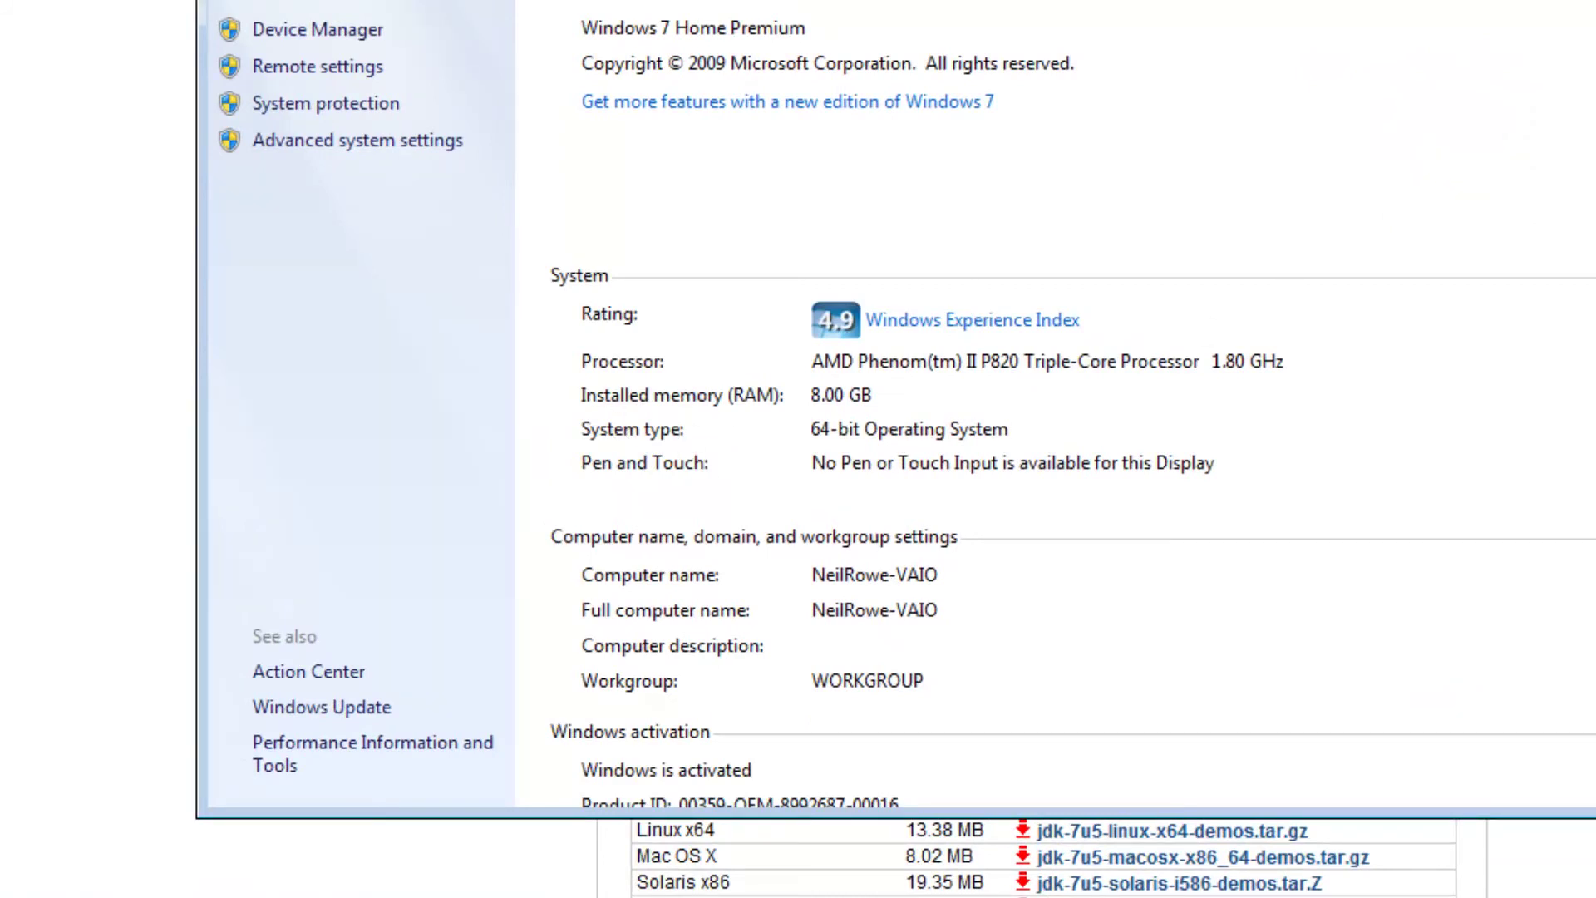
pyautogui.hotkey('alt', 'F4')
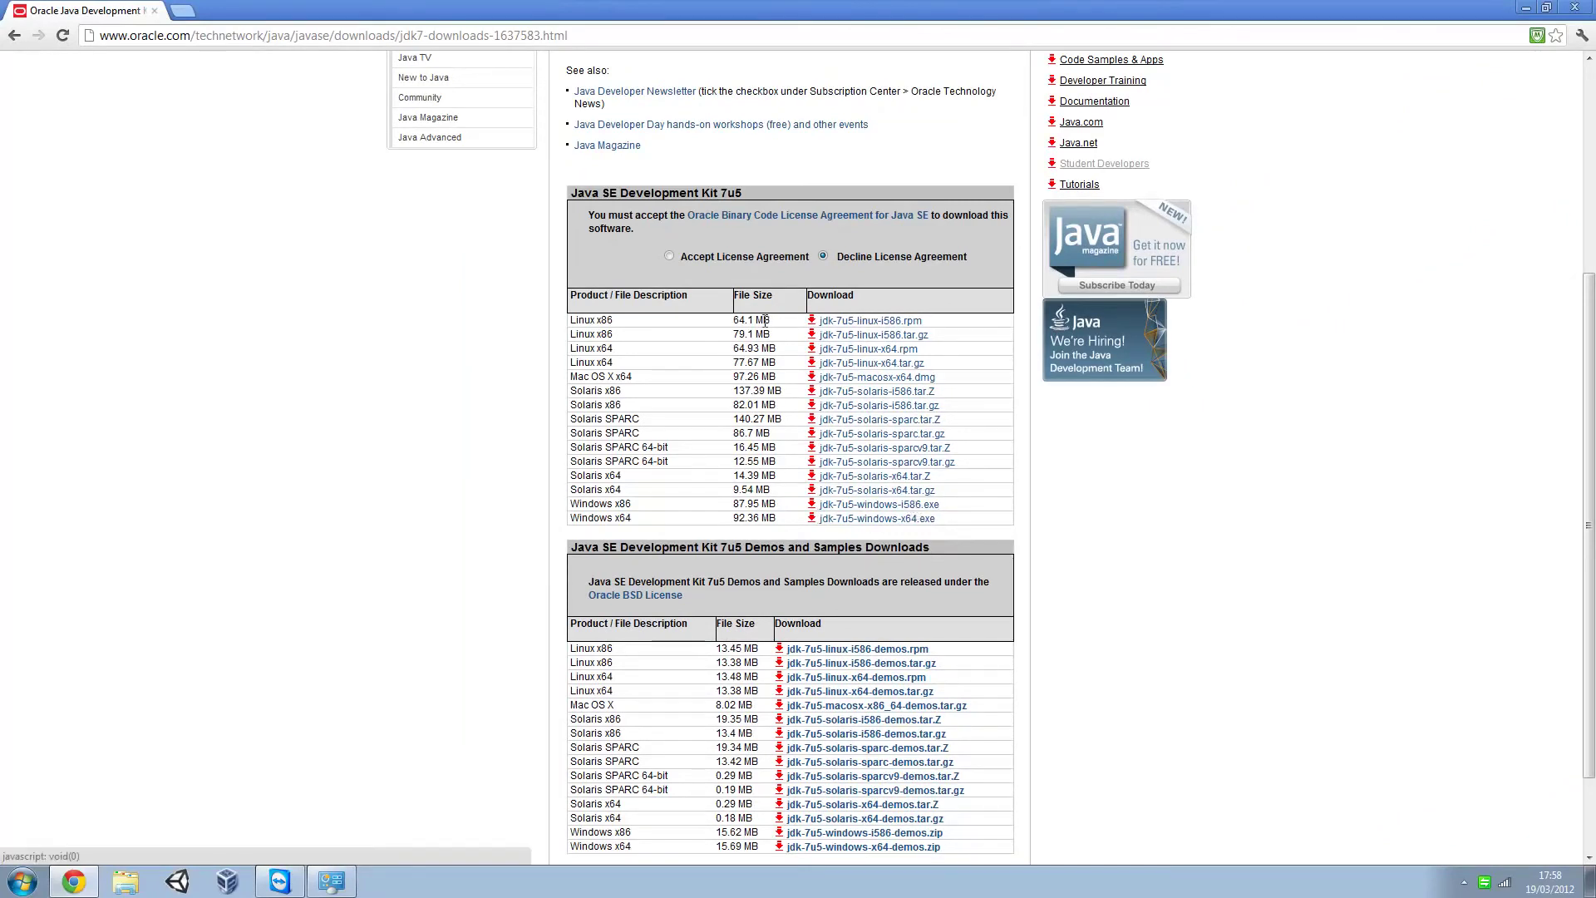
# Step: Accept the Oracle Binary Code License Agreement for JDK 7u5, then open Computer from the Start menu
pyautogui.click(670, 257)
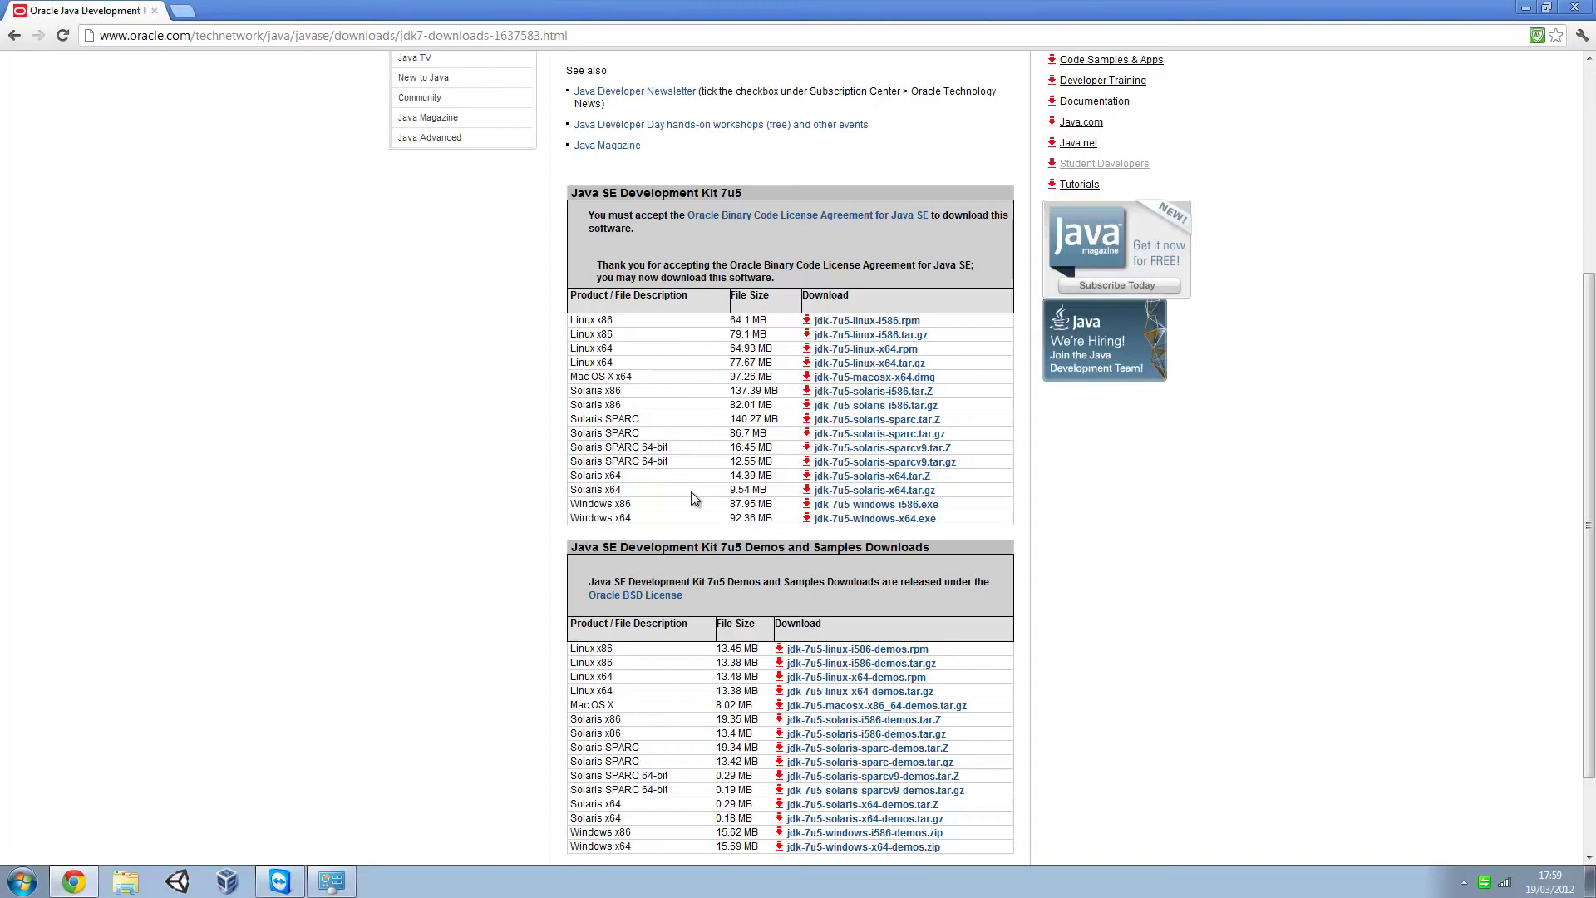
pyautogui.click(23, 881)
pyautogui.click(248, 697)
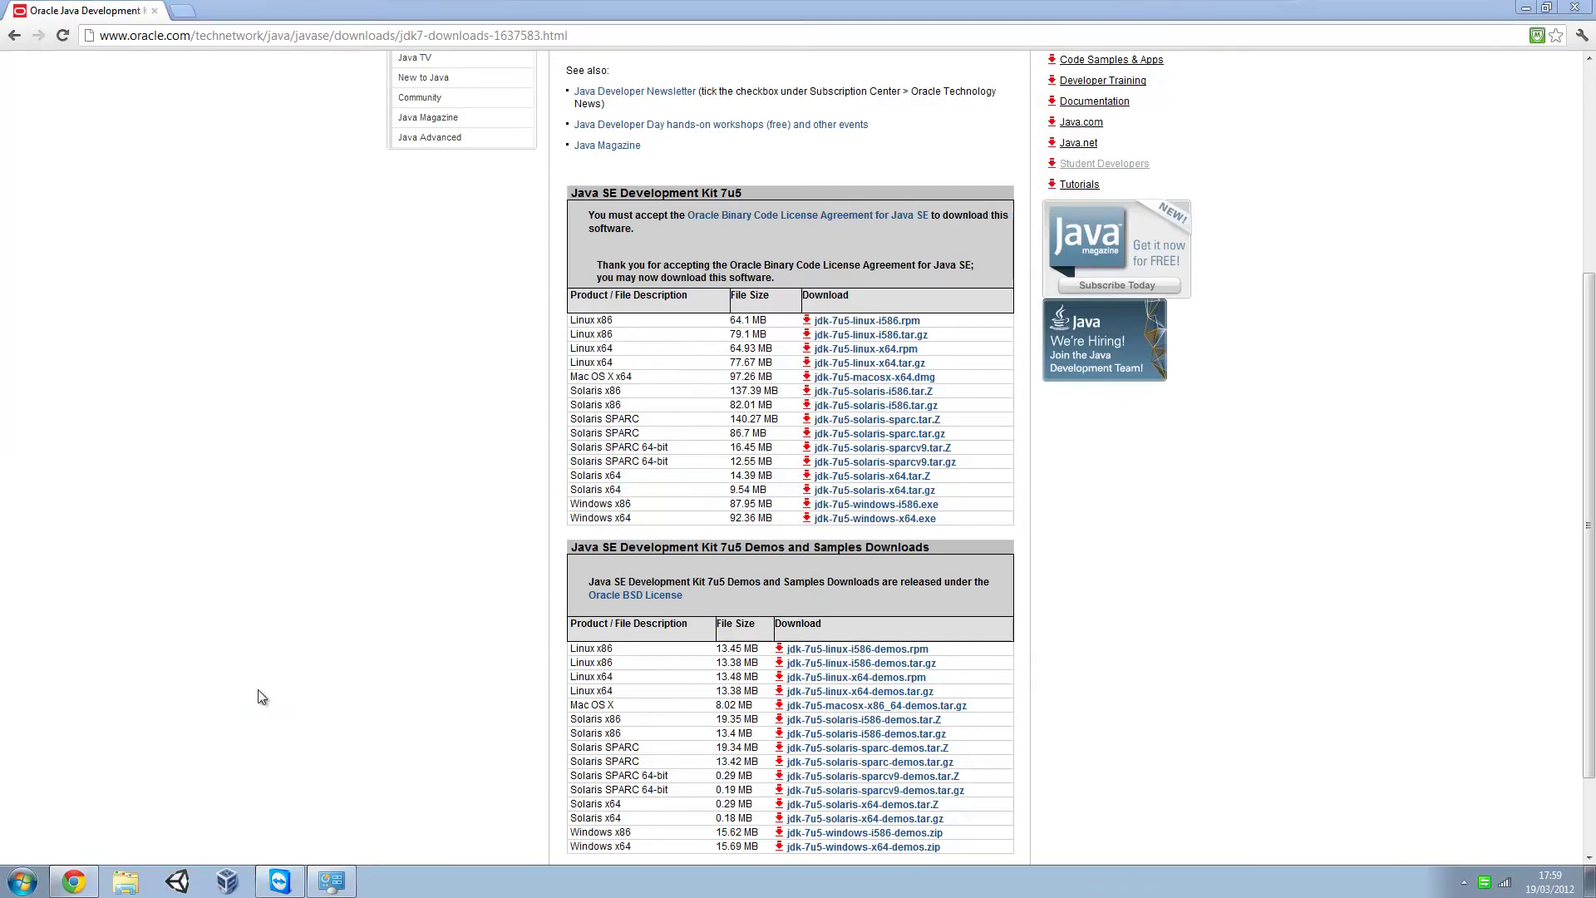
# Step: Browse to the C:\Program Files\Java\jre7\bin folder in Explorer
pyautogui.doubleClick(512, 228)
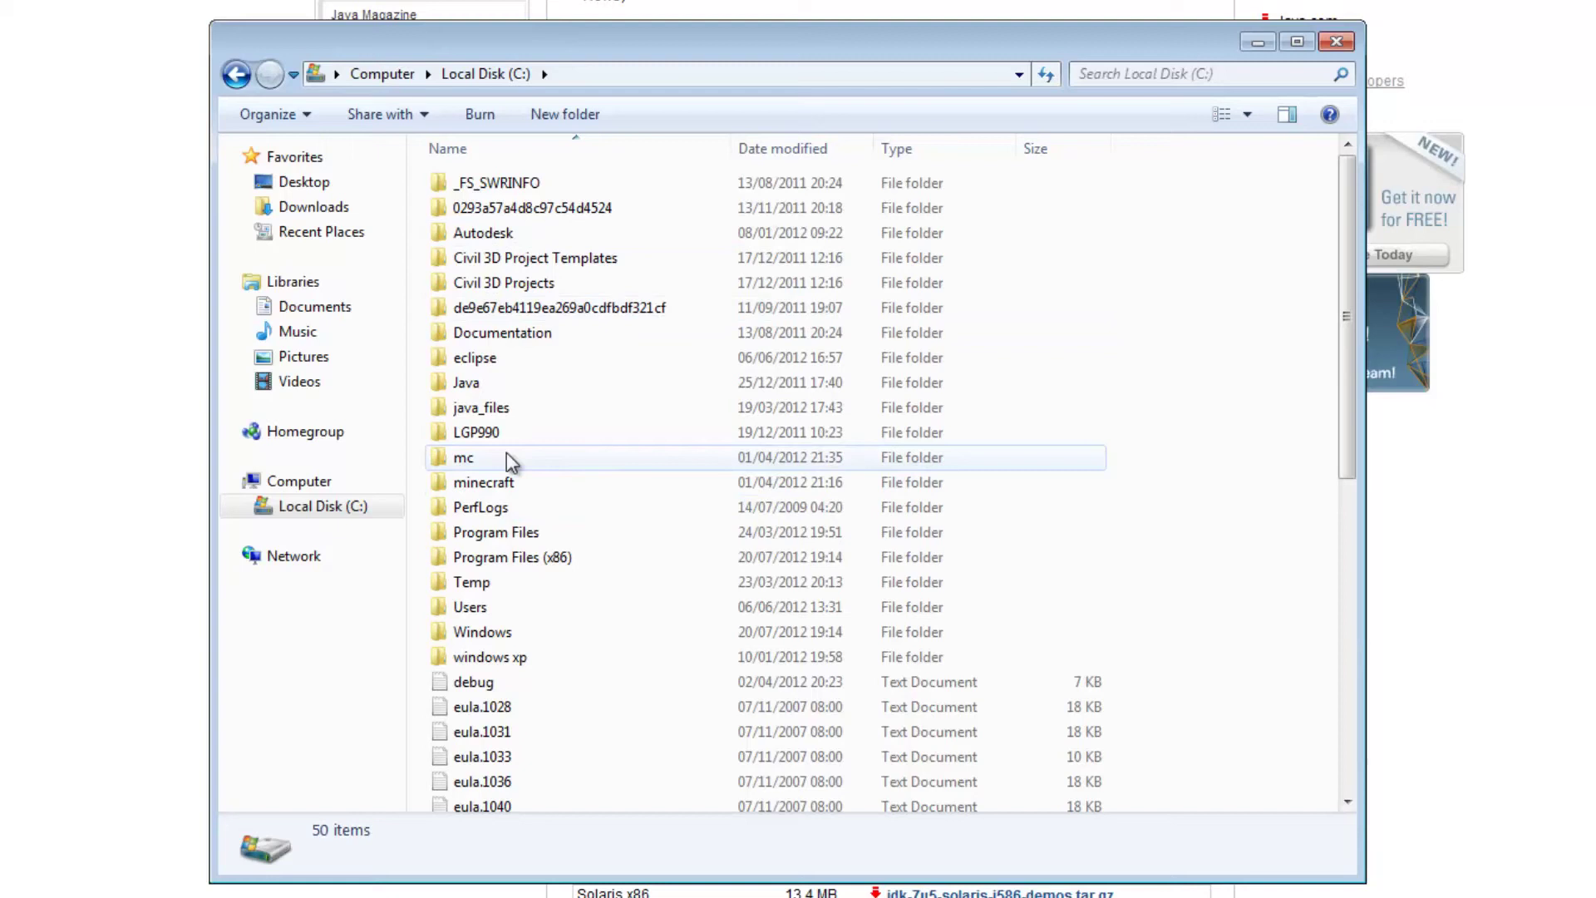
pyautogui.doubleClick(527, 532)
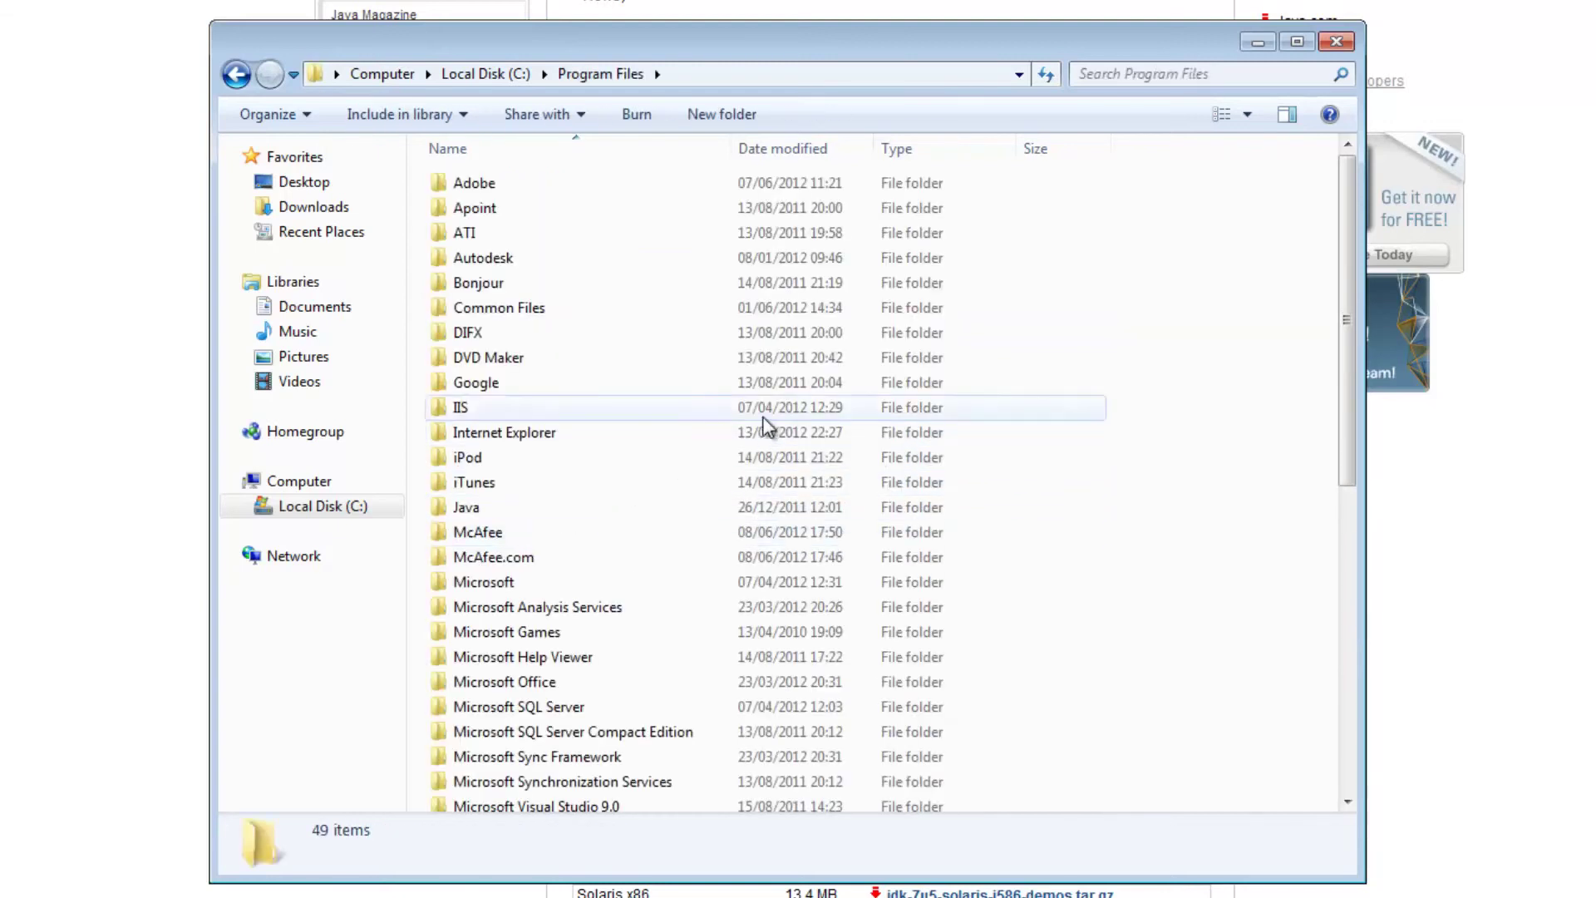
pyautogui.doubleClick(507, 506)
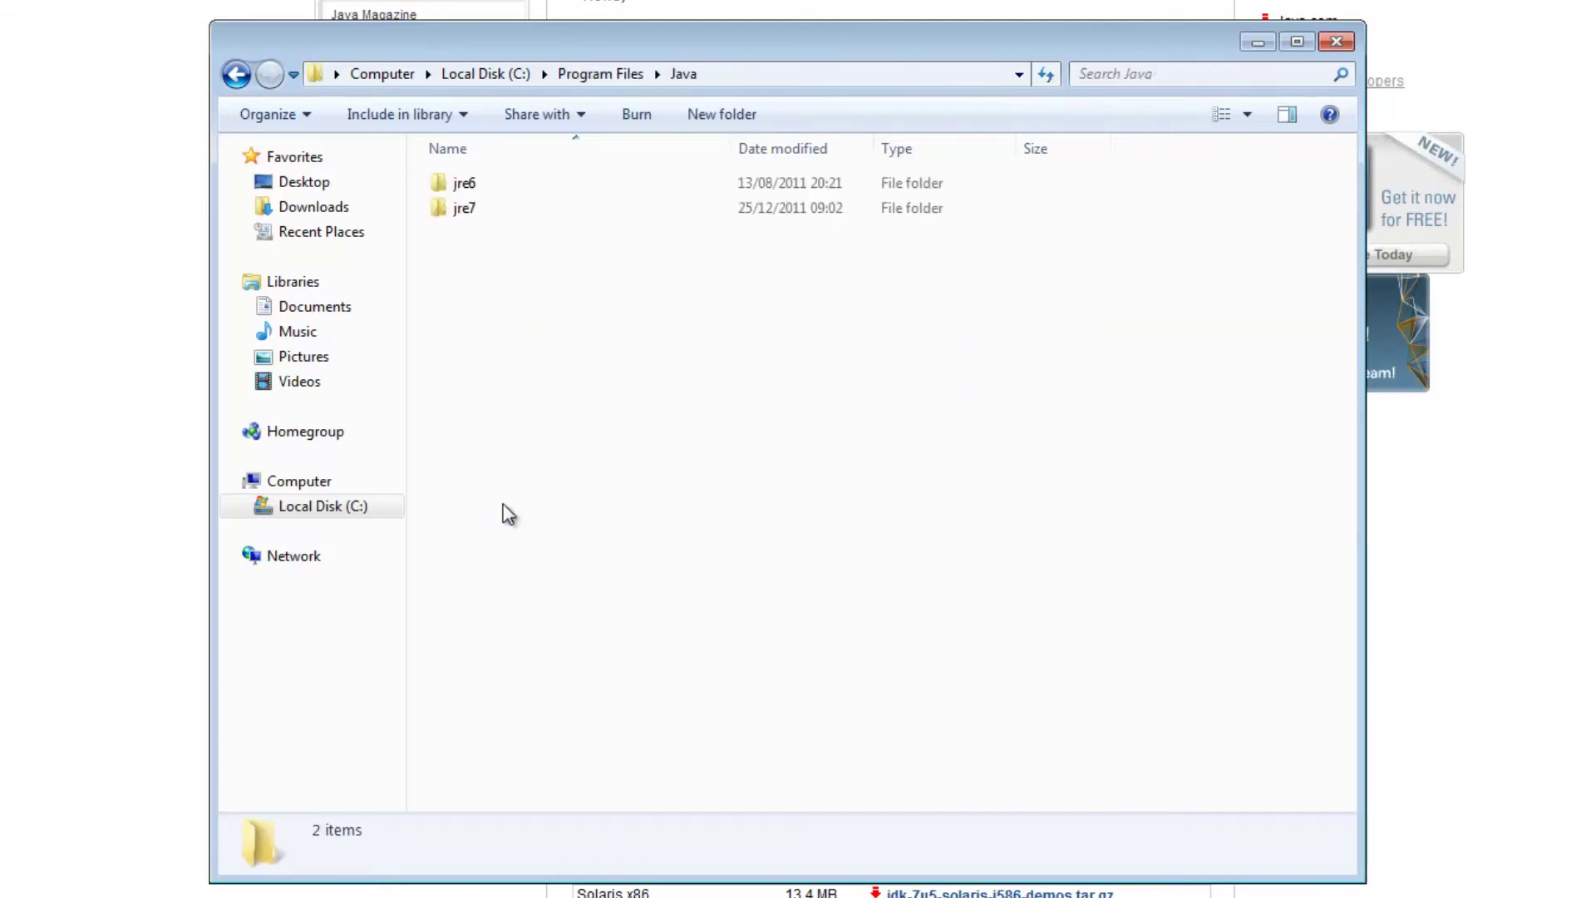
pyautogui.click(223, 75)
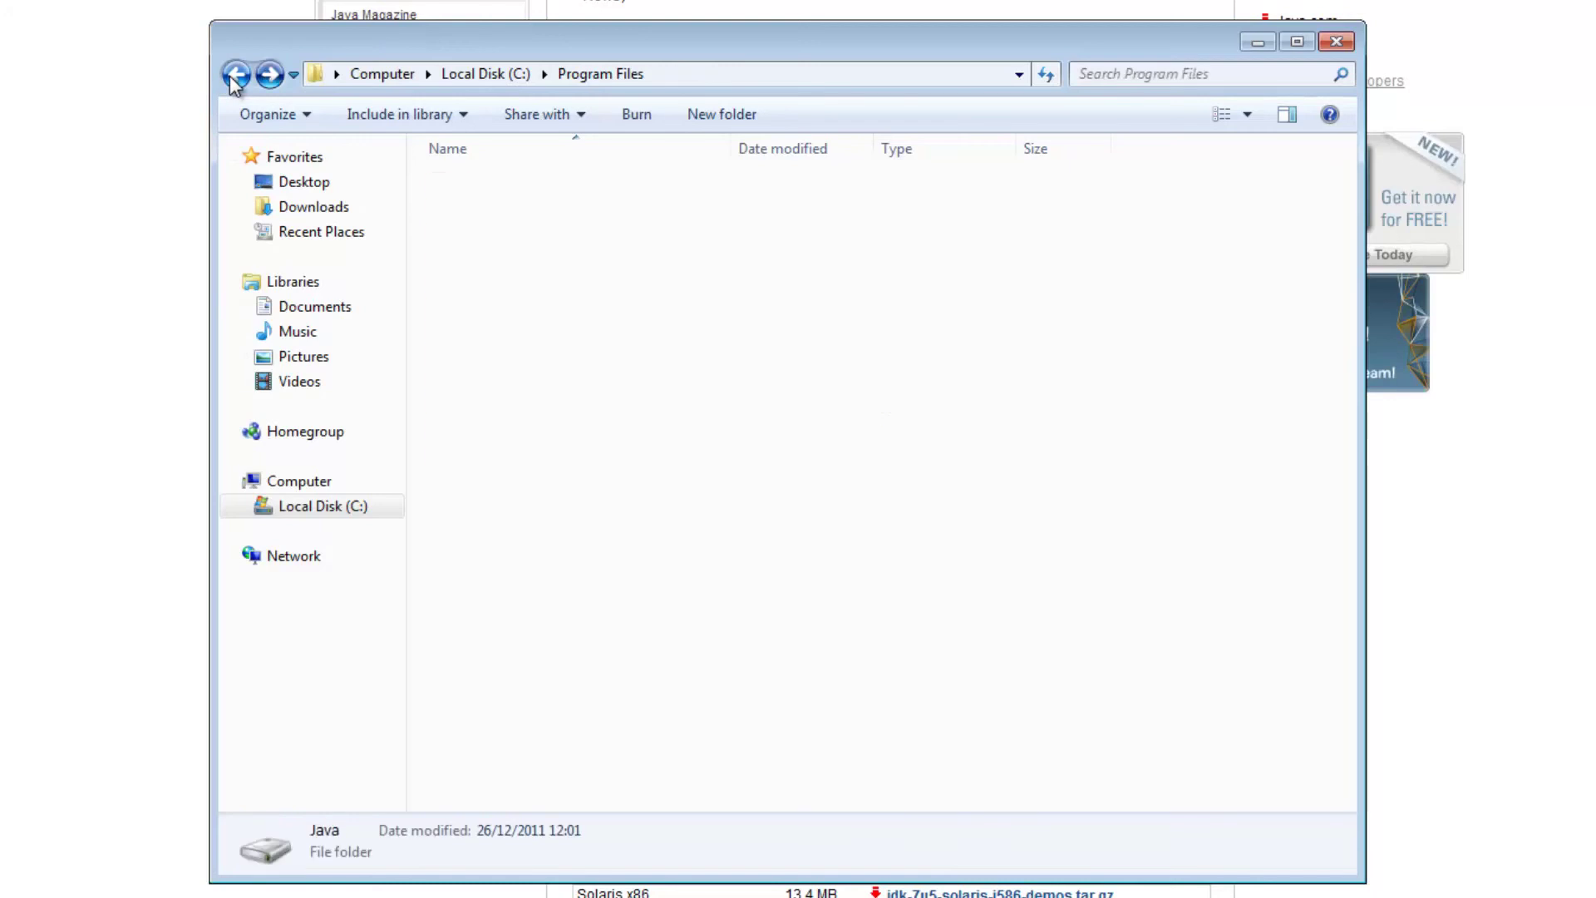
pyautogui.click(223, 76)
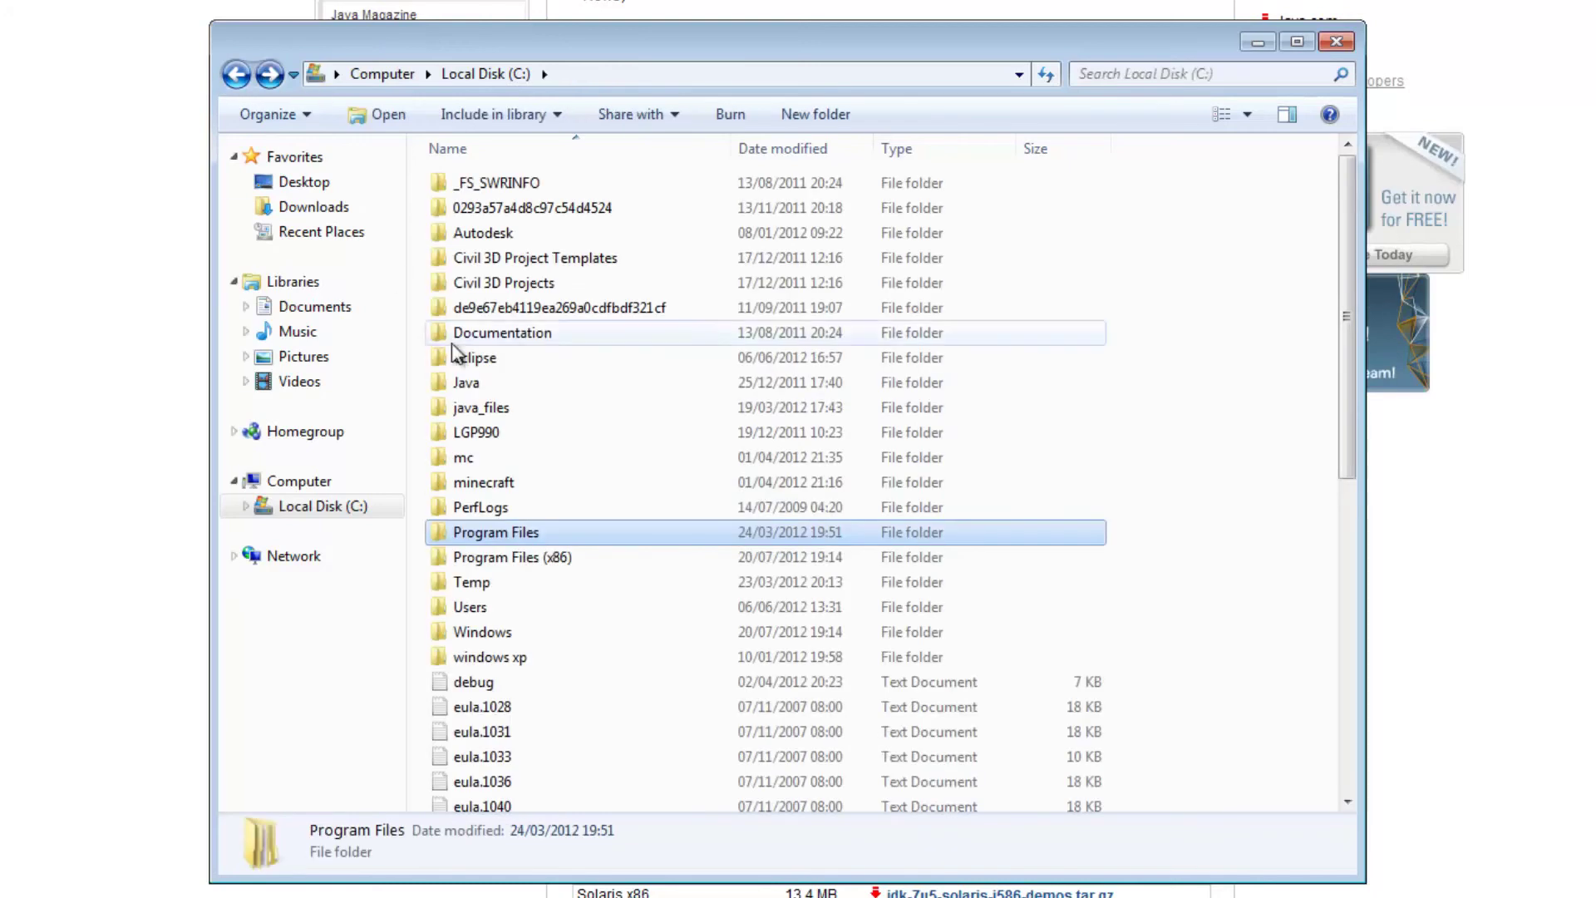
pyautogui.click(271, 81)
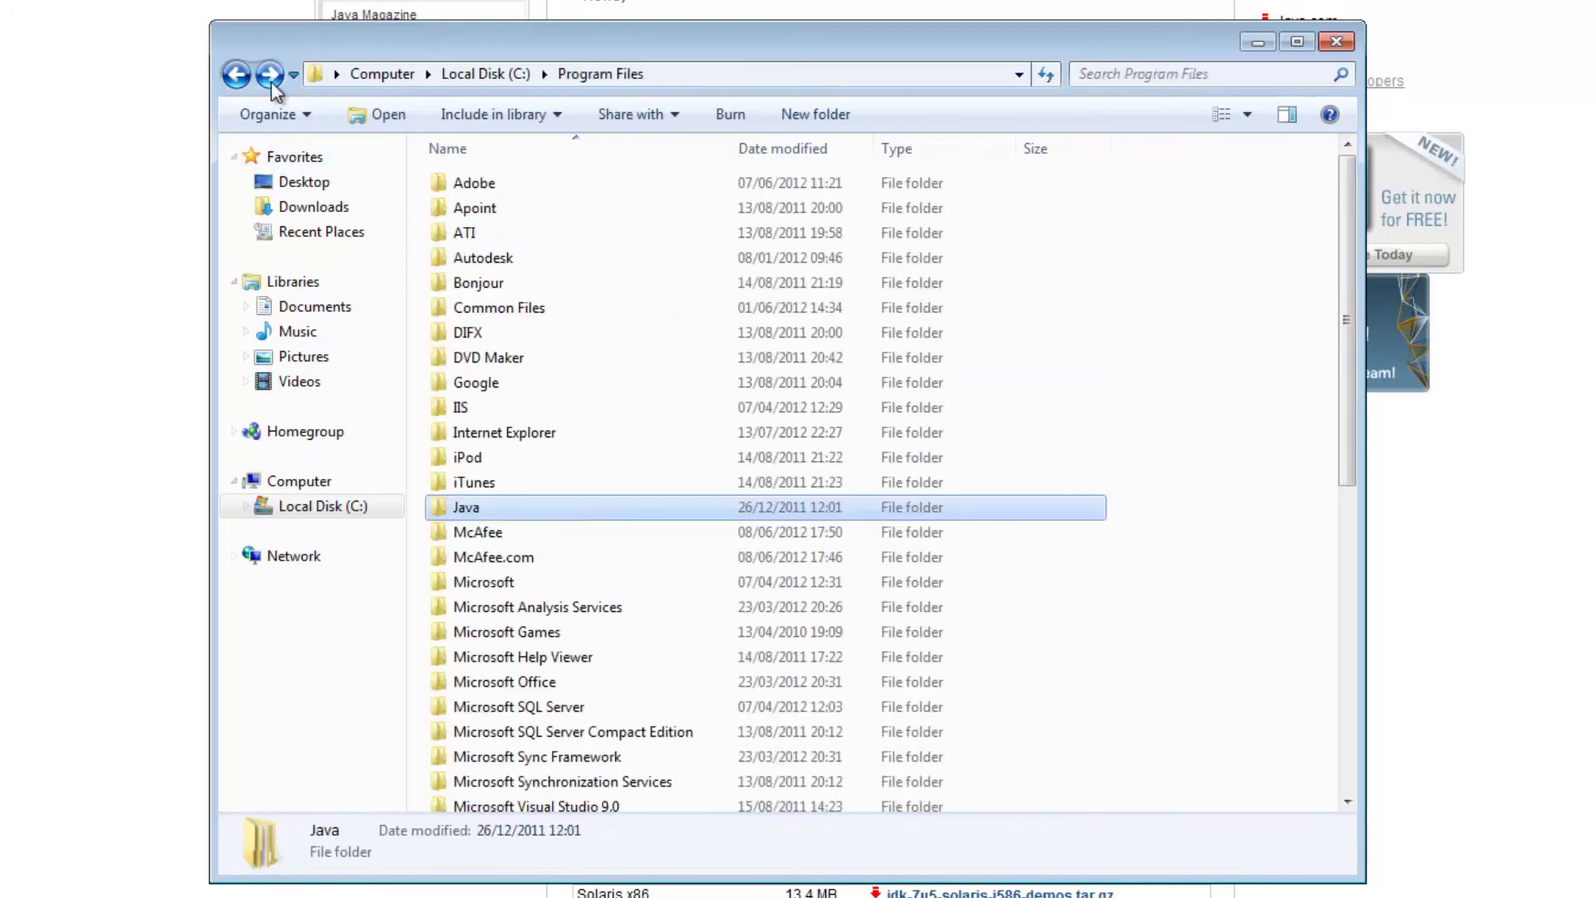
pyautogui.doubleClick(462, 507)
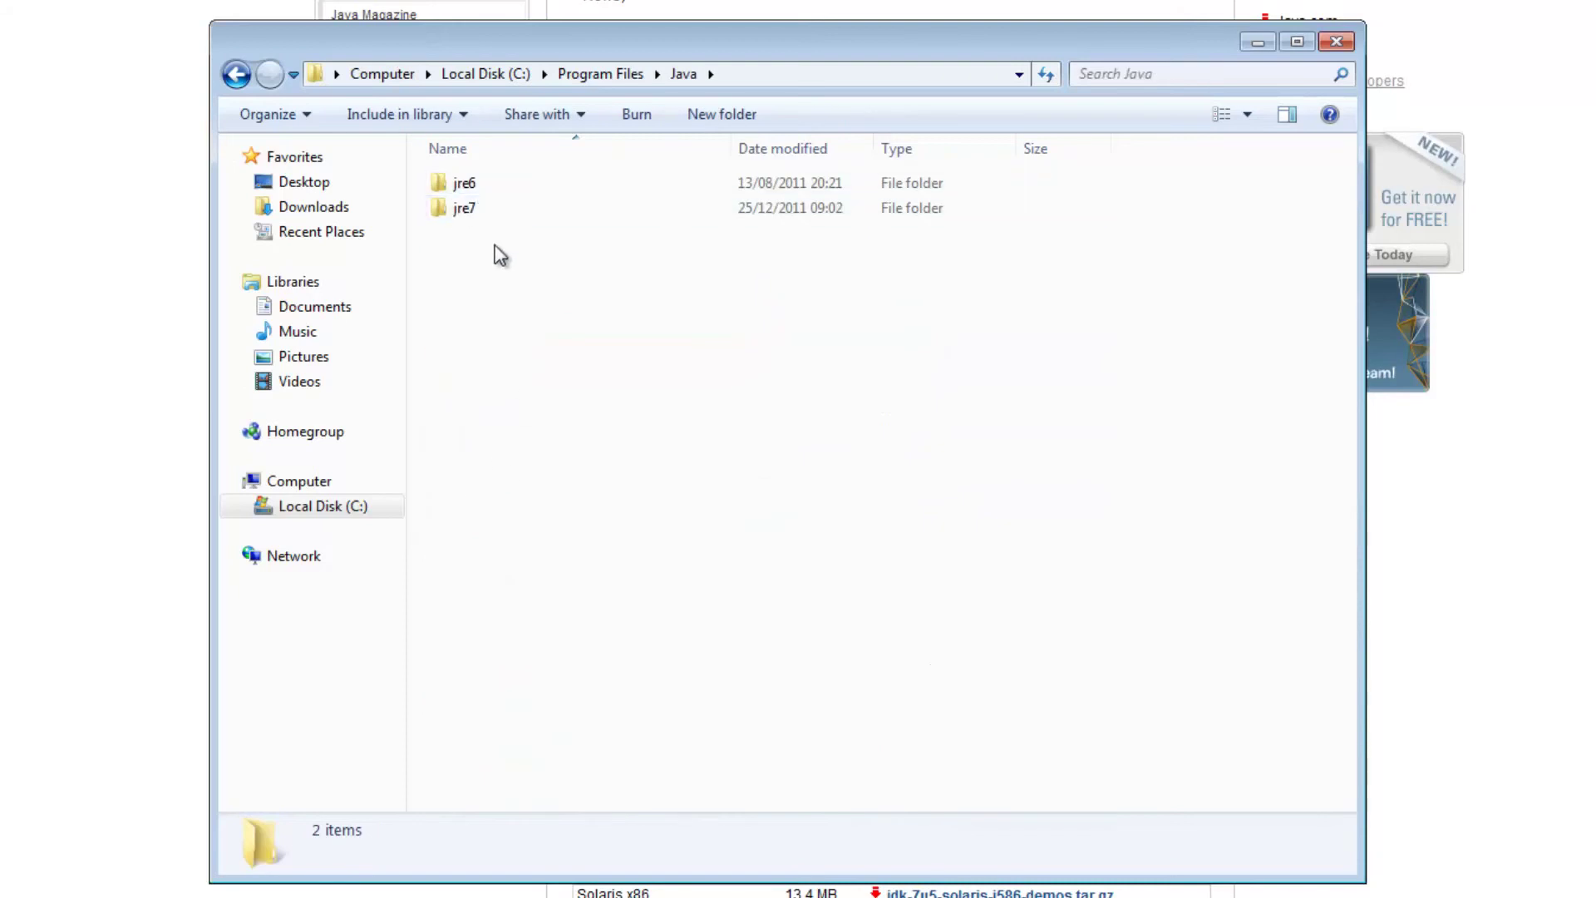
pyautogui.moveTo(495, 244); pyautogui.dragTo(531, 257)
pyautogui.click(465, 177)
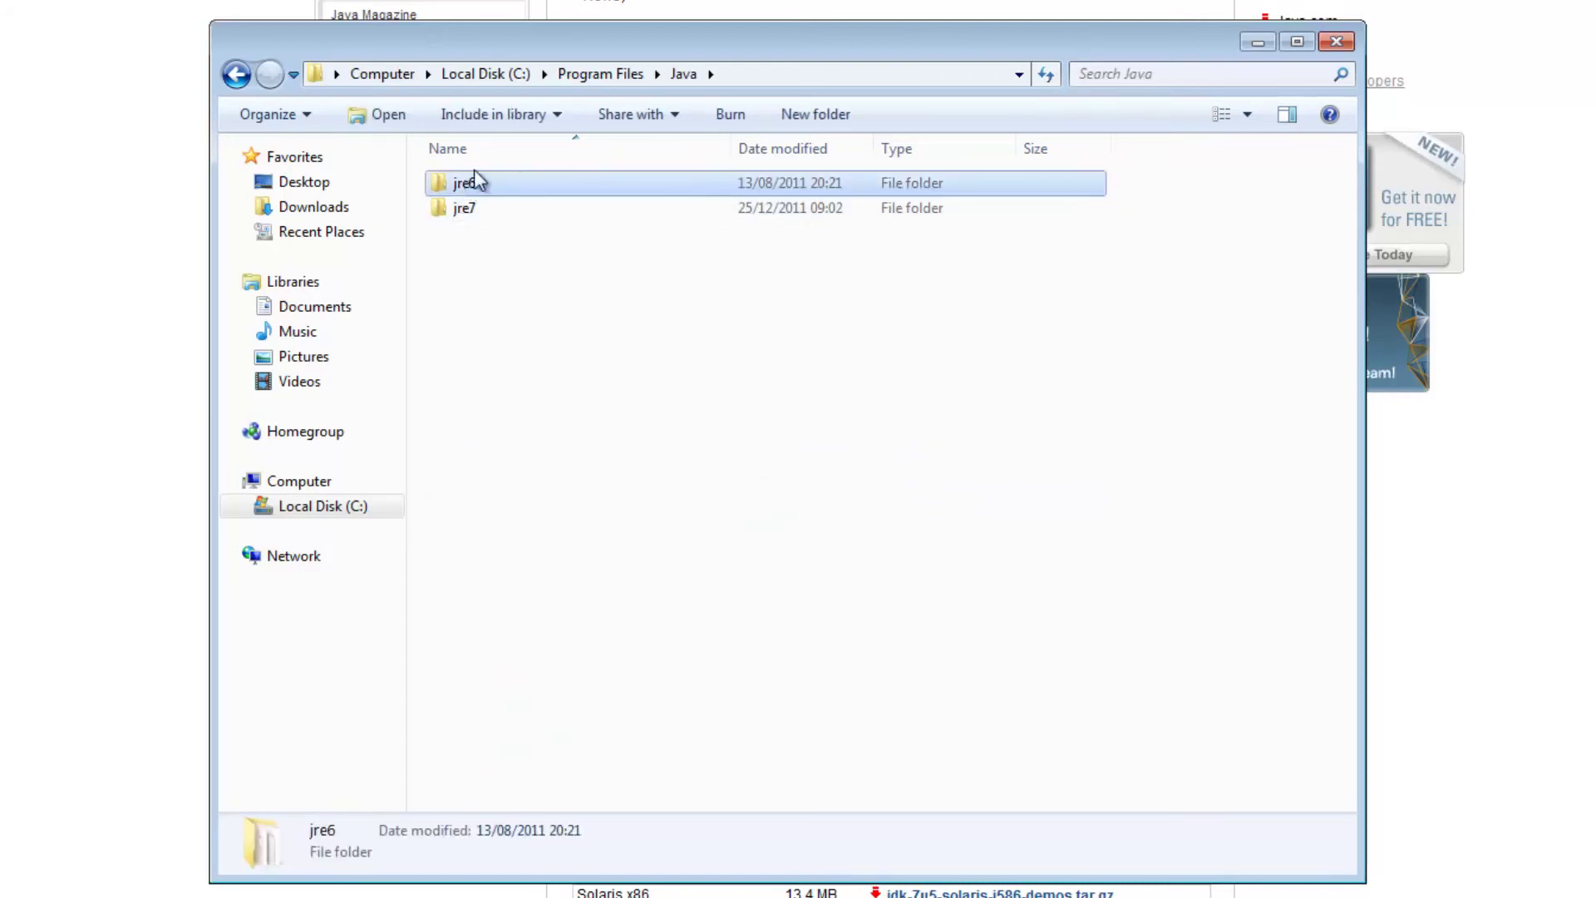
pyautogui.click(524, 206)
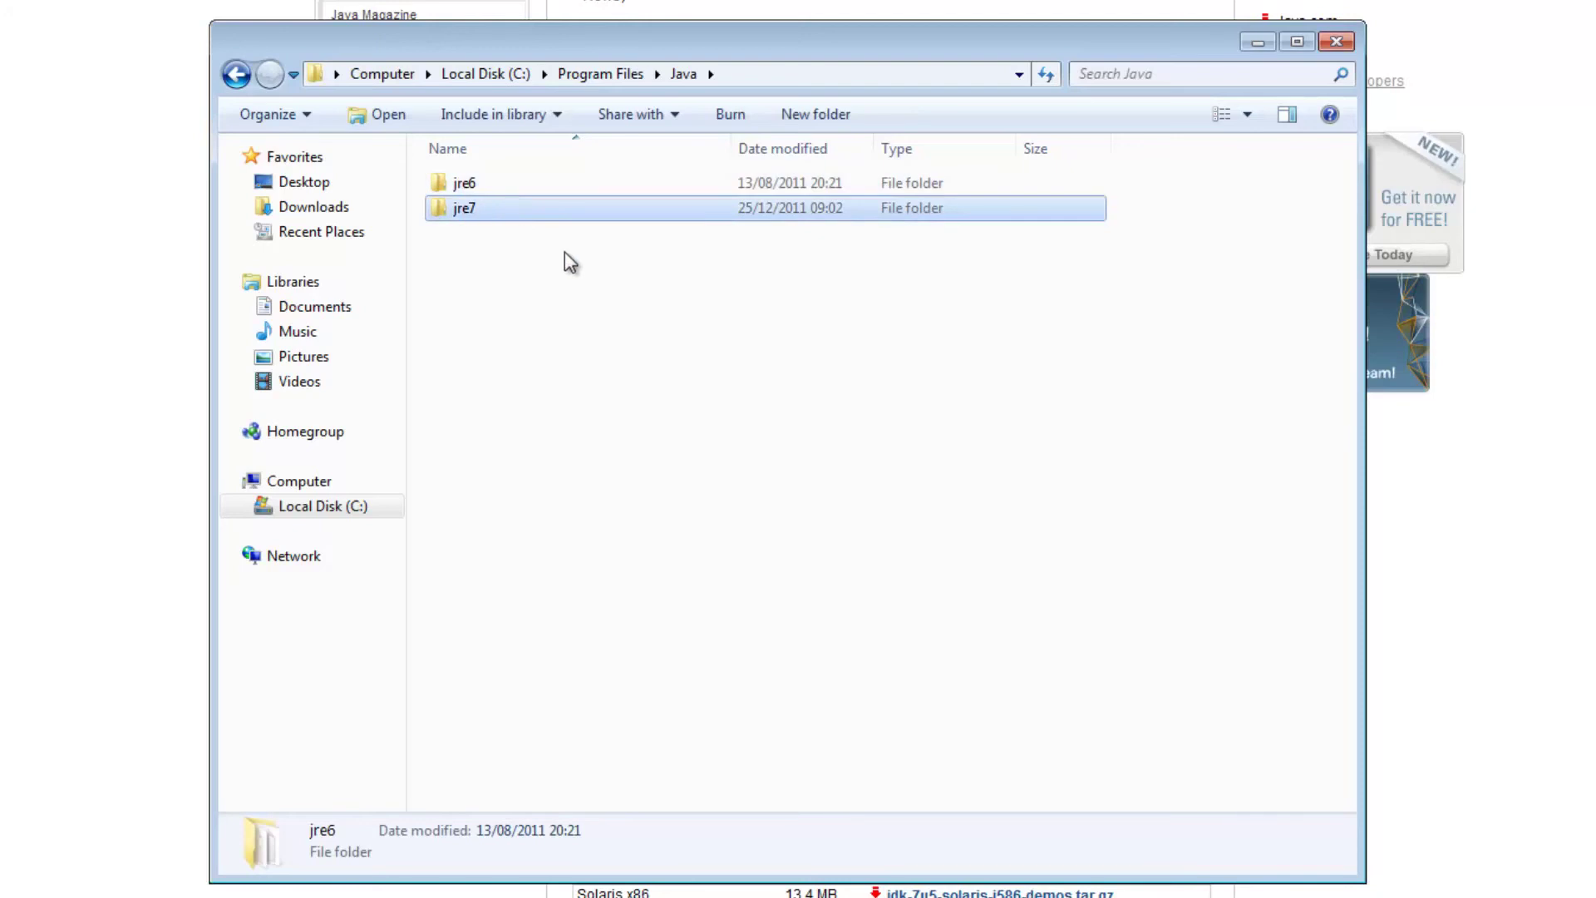
pyautogui.doubleClick(497, 214)
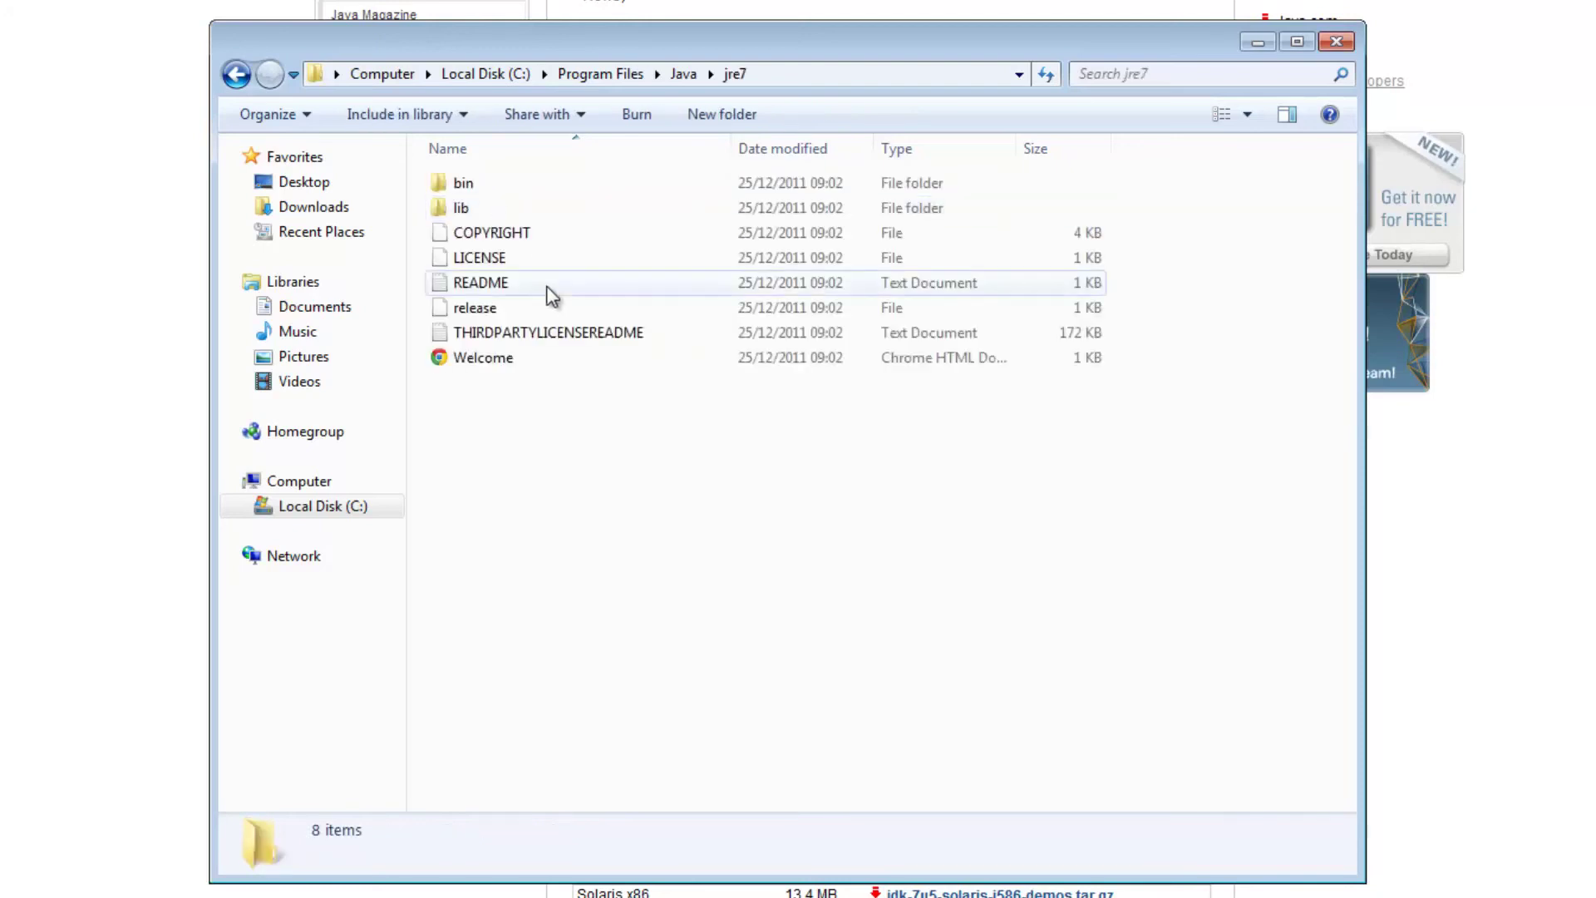
pyautogui.doubleClick(464, 183)
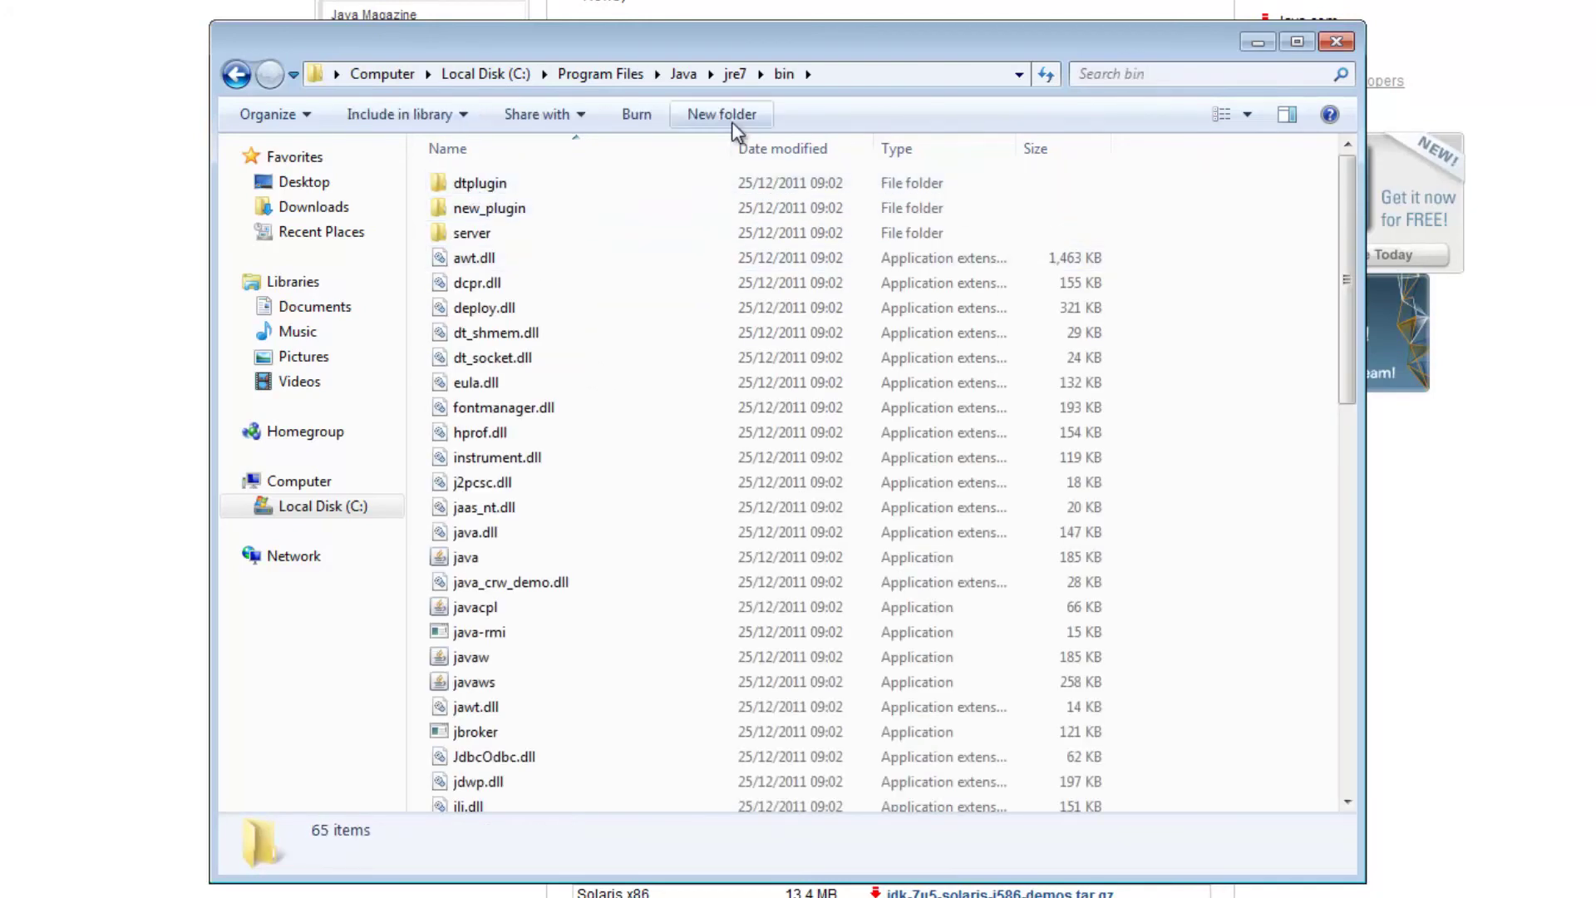
# Step: Copy the C:\Program Files\Java\jre7\bin path from the address bar and close Explorer
pyautogui.click(855, 73)
pyautogui.rightClick(513, 80)
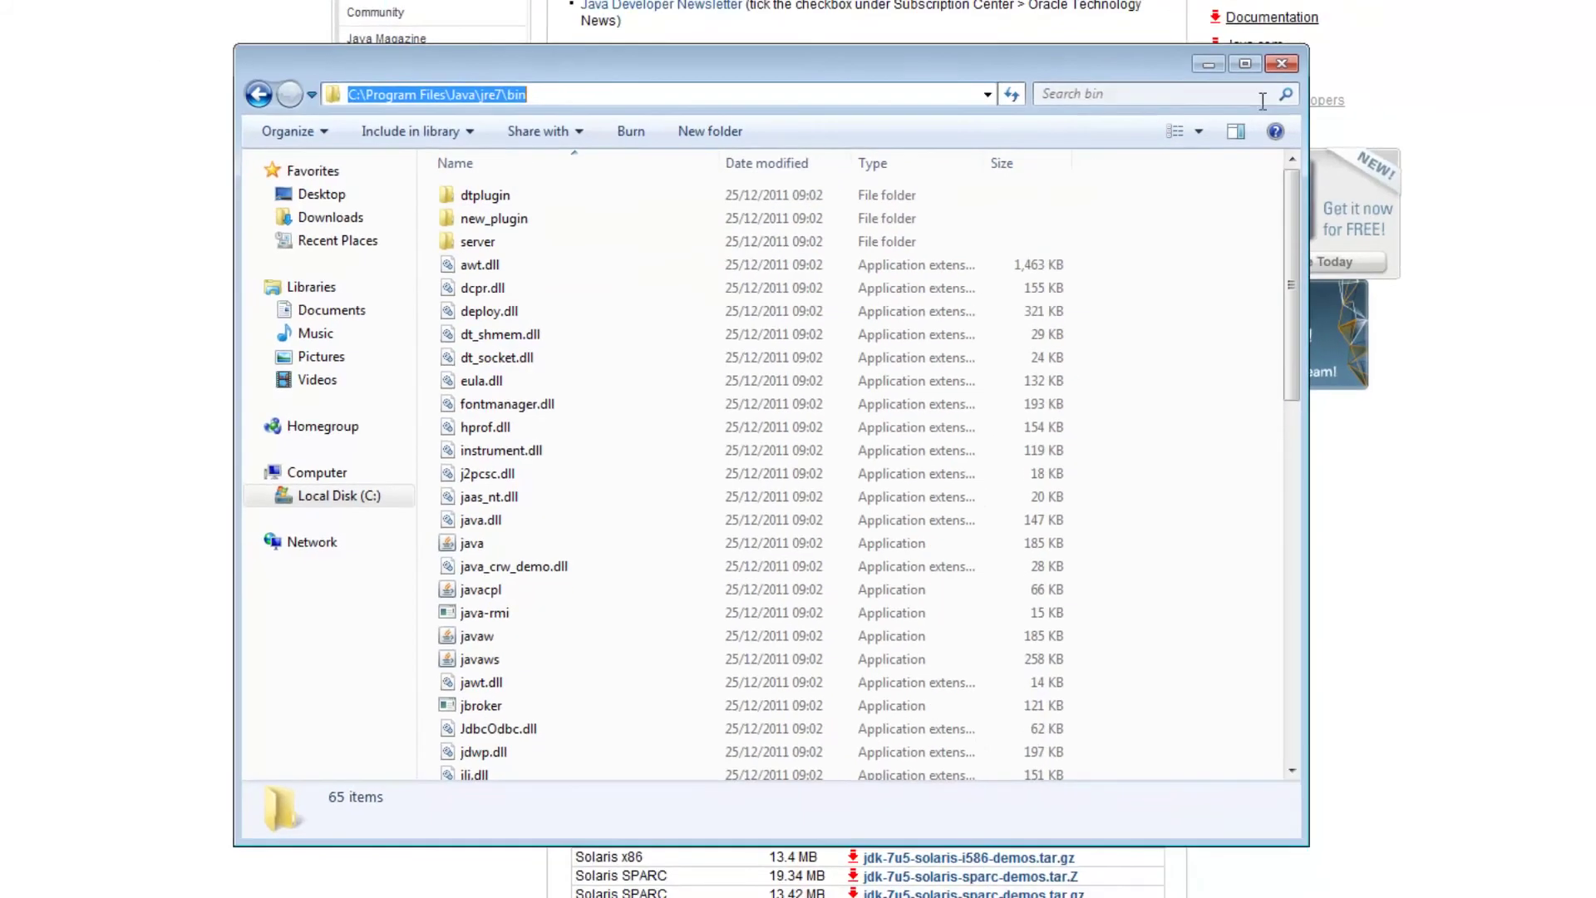
pyautogui.click(1337, 42)
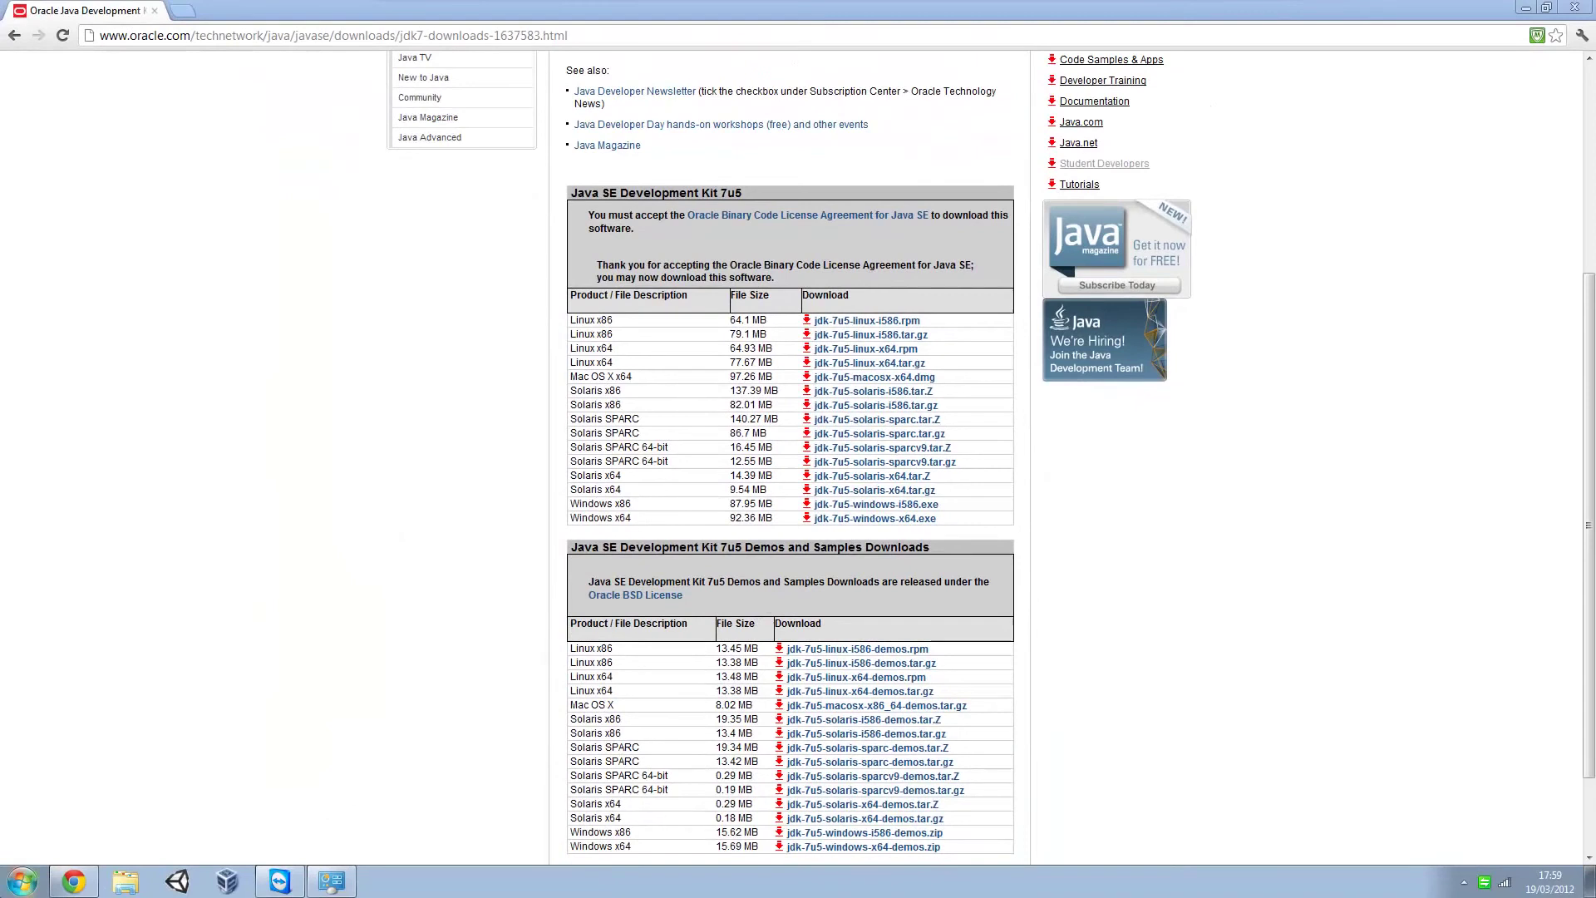
# Step: Open Computer Properties, then Advanced system settings, and centre the System Properties dialog
pyautogui.click(22, 880)
pyautogui.rightClick(317, 692)
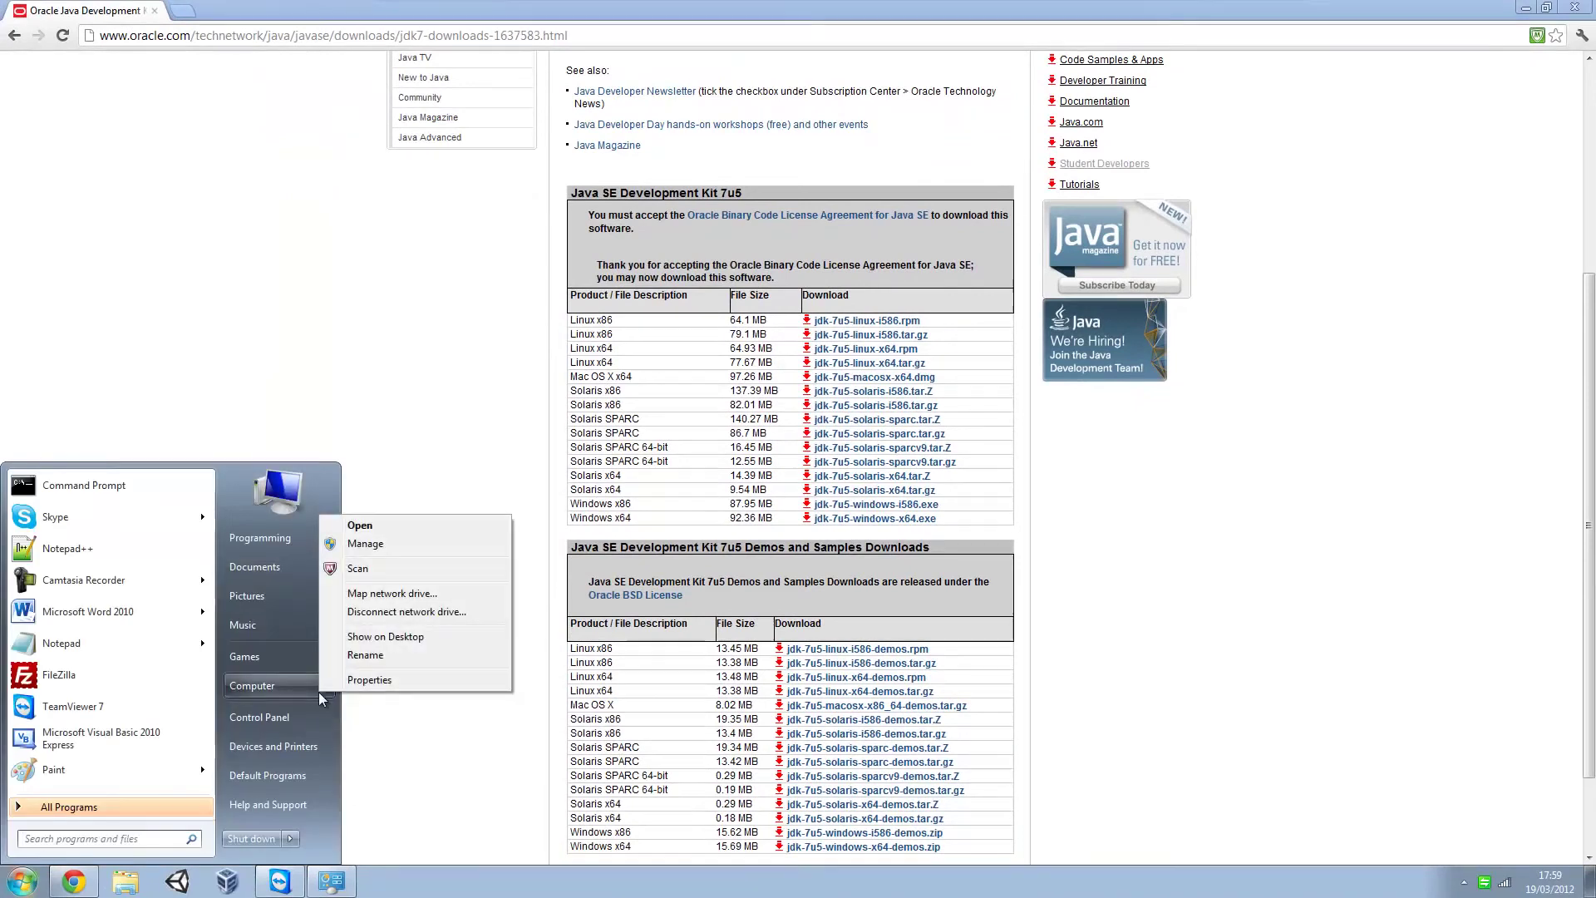
pyautogui.click(388, 680)
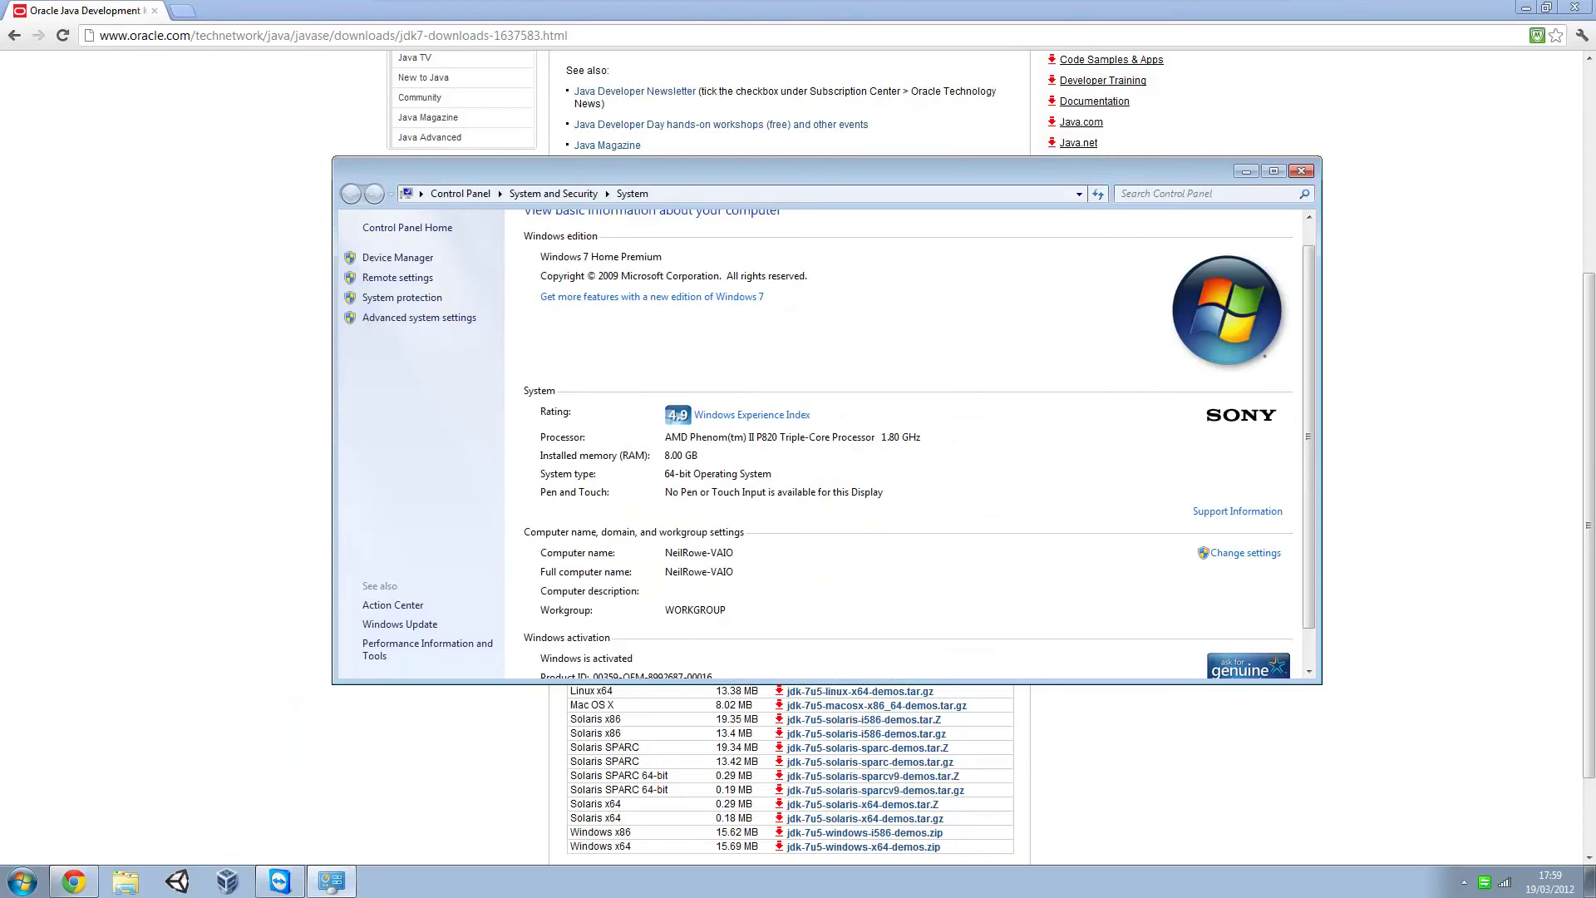
pyautogui.hotkey('alt', 'F4')
pyautogui.click(22, 880)
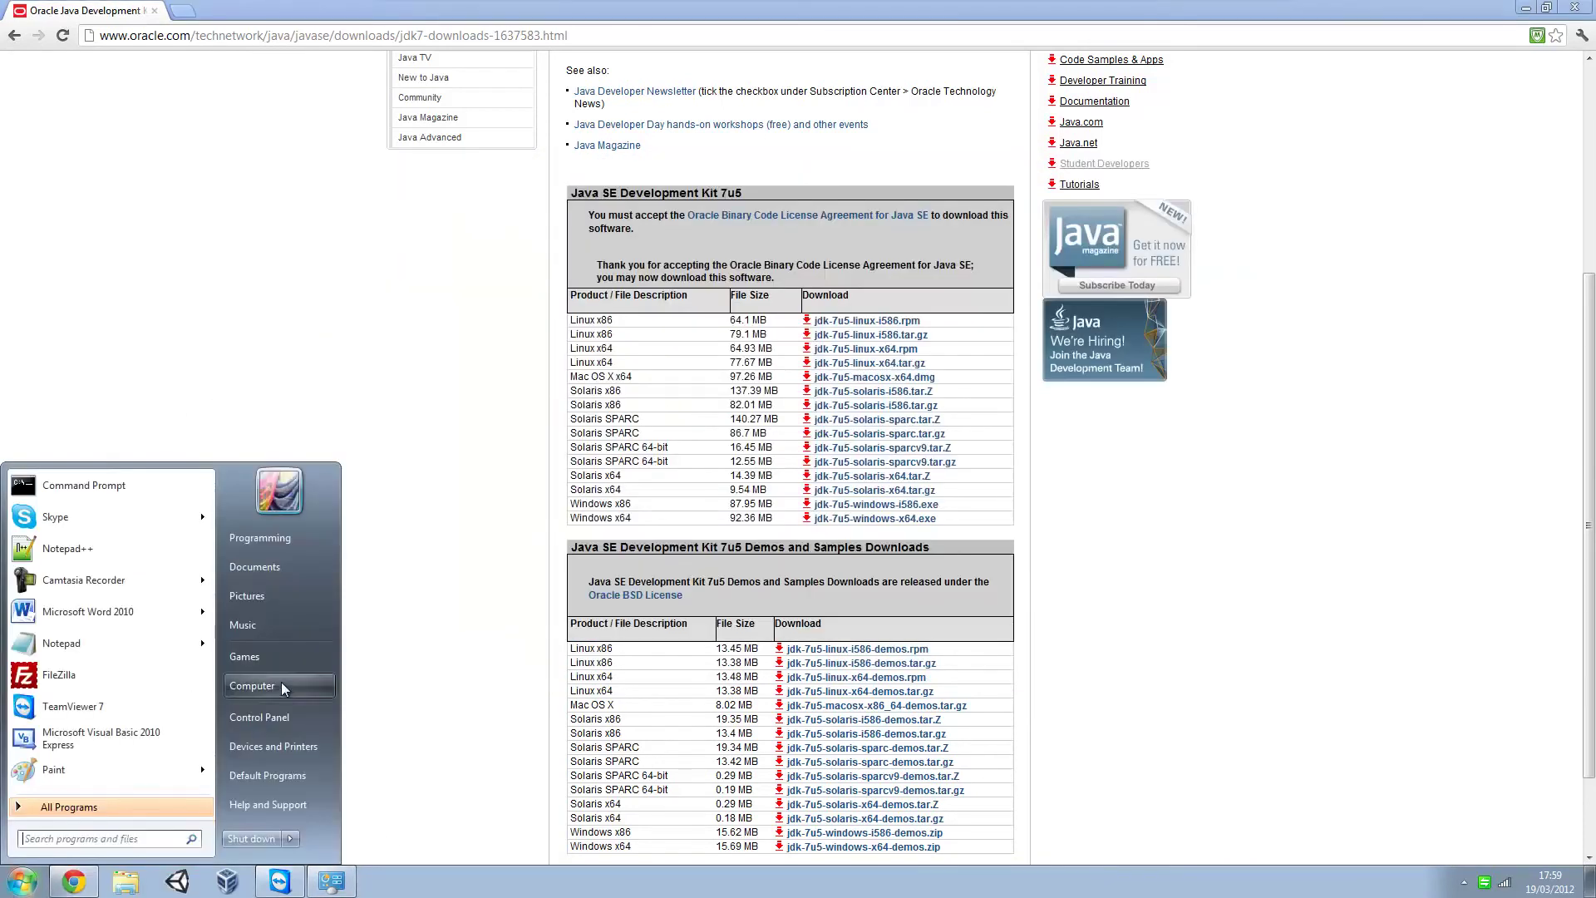
pyautogui.rightClick(280, 685)
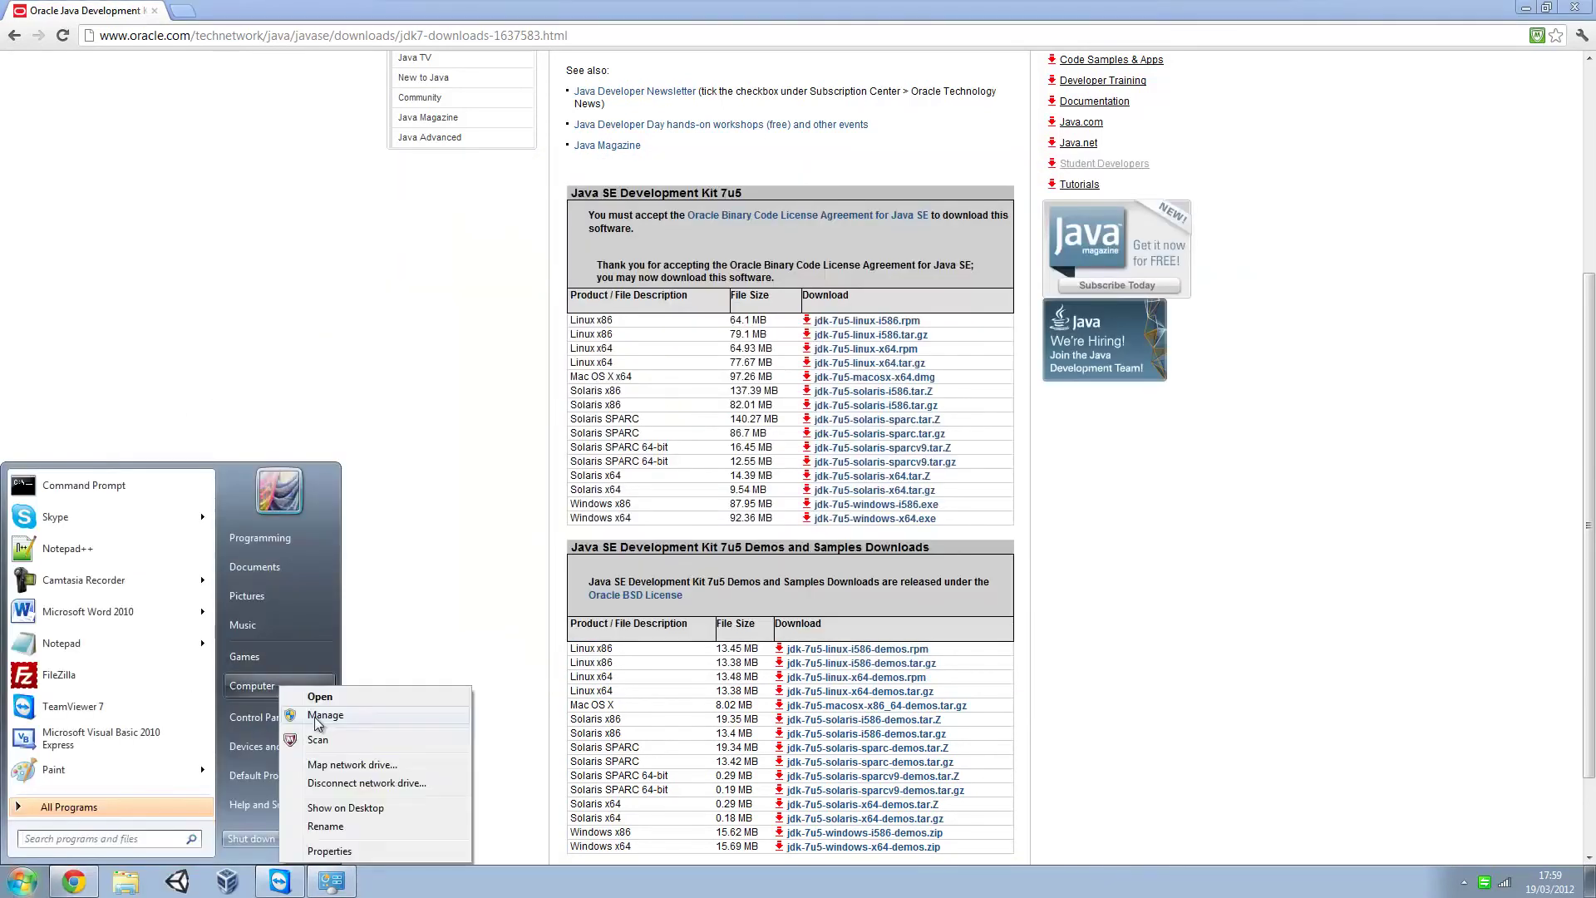
pyautogui.click(345, 888)
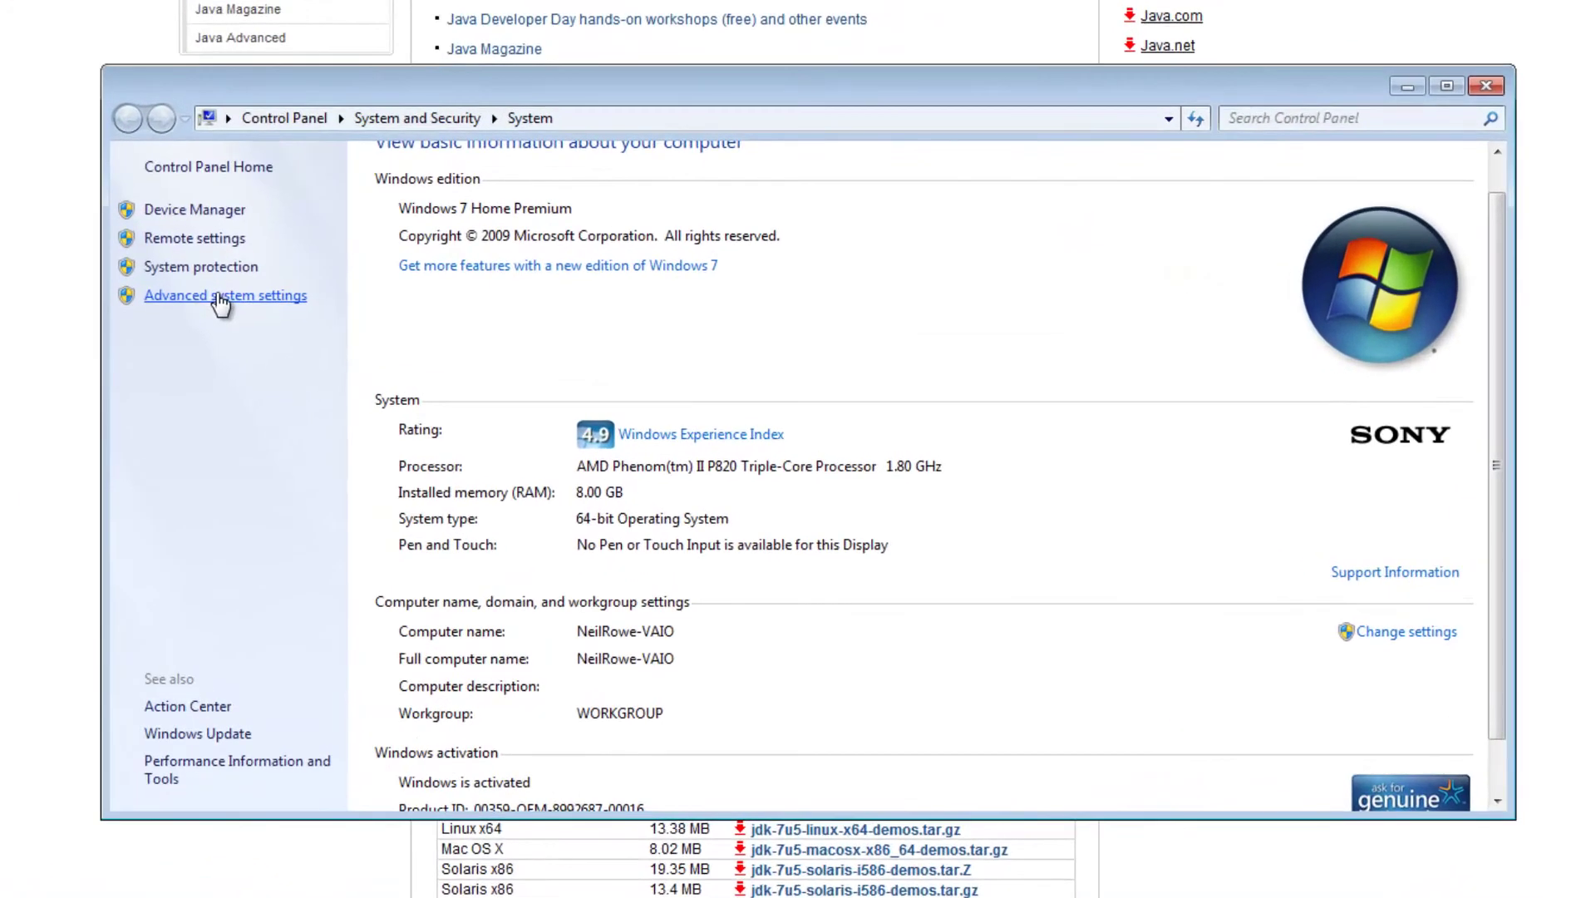
pyautogui.click(220, 297)
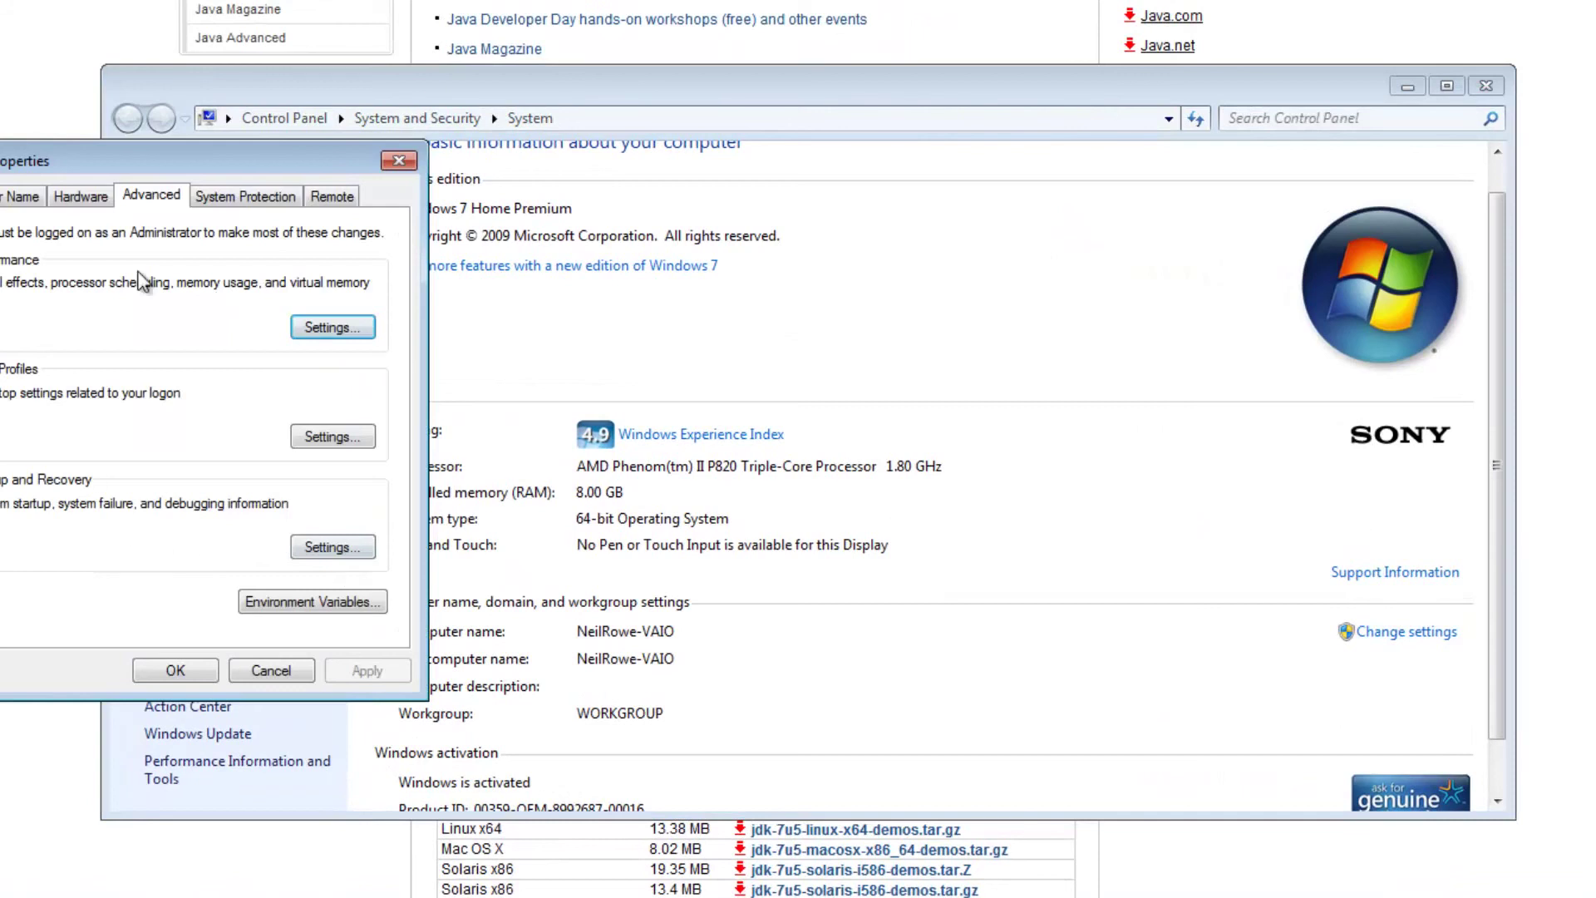
pyautogui.moveTo(115, 176); pyautogui.dragTo(630, 218)
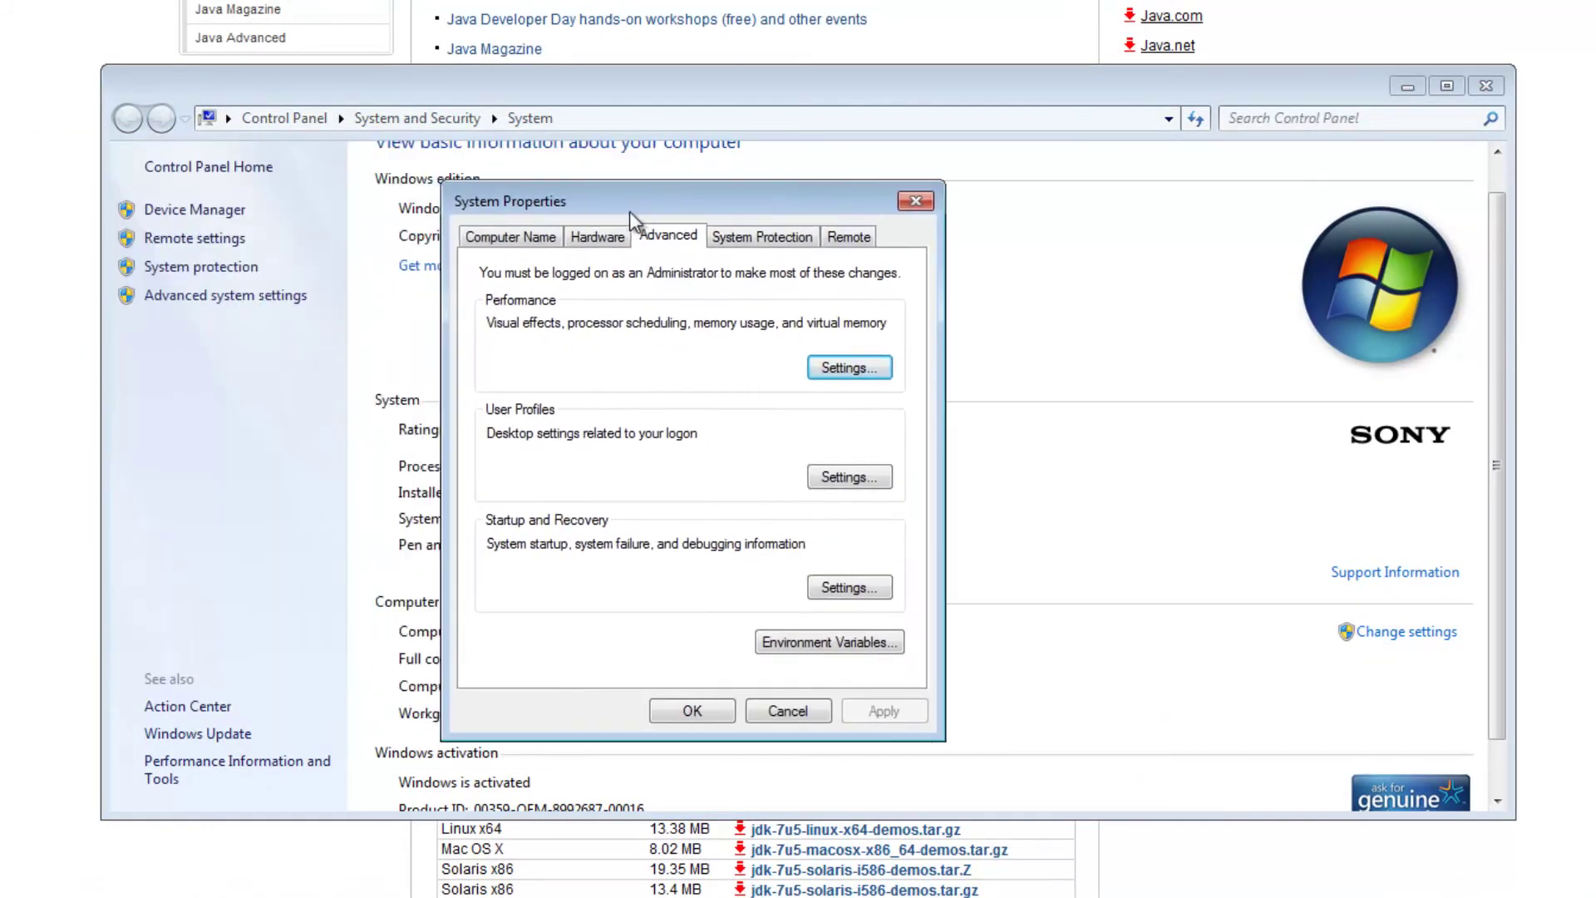
# Step: Enter a new user variable Path = C:\Program Files\Java\jre7\bin, then cancel all dialogs
pyautogui.click(784, 640)
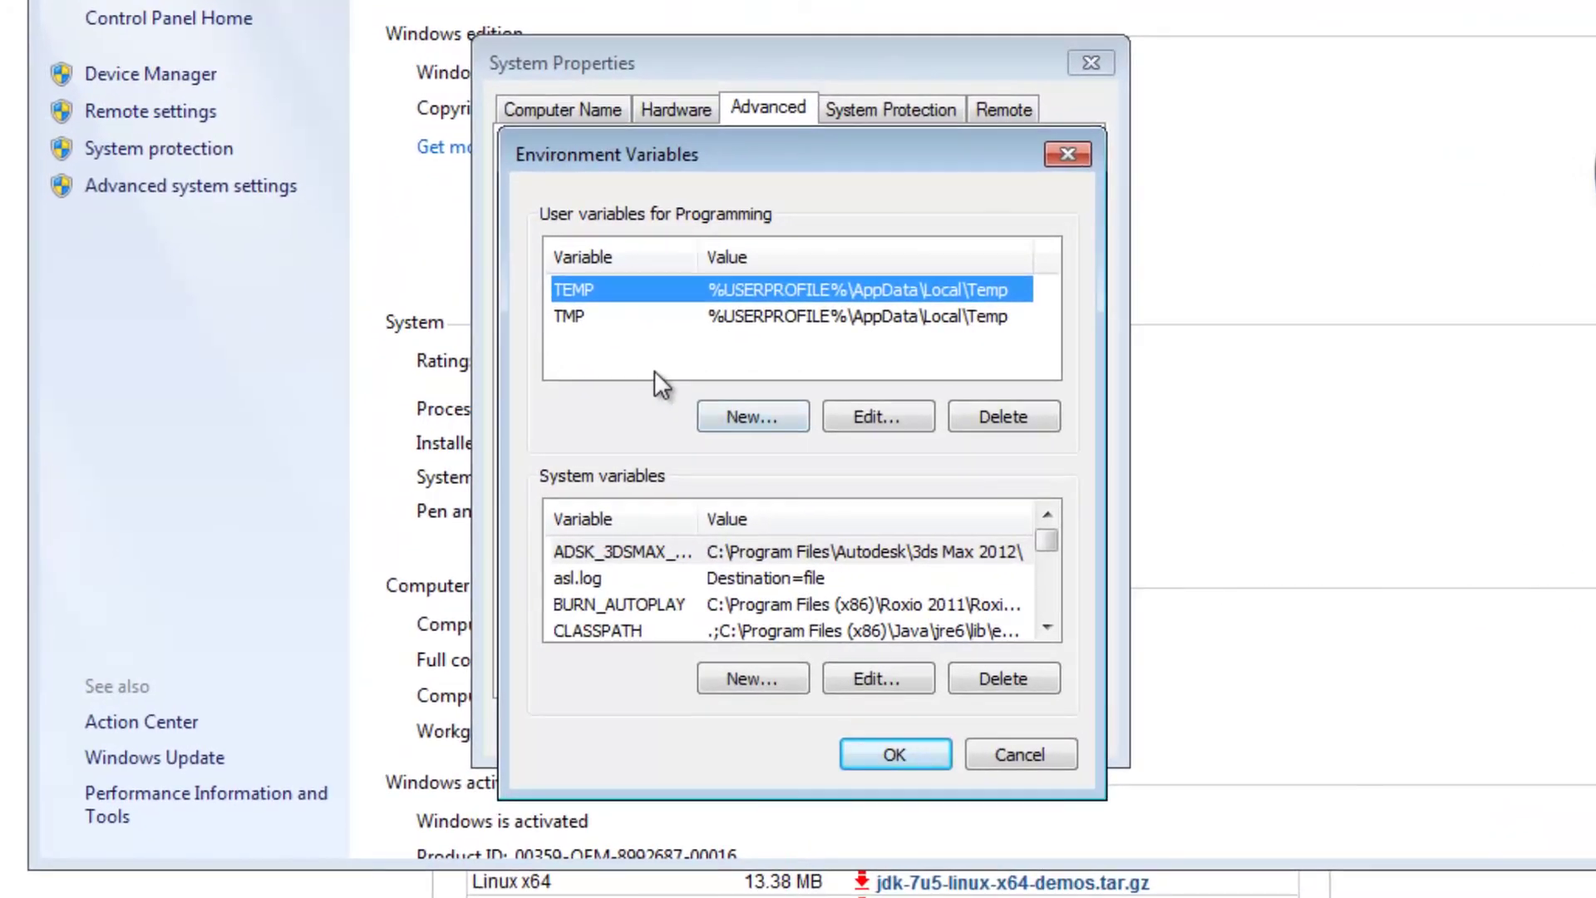
pyautogui.click(766, 421)
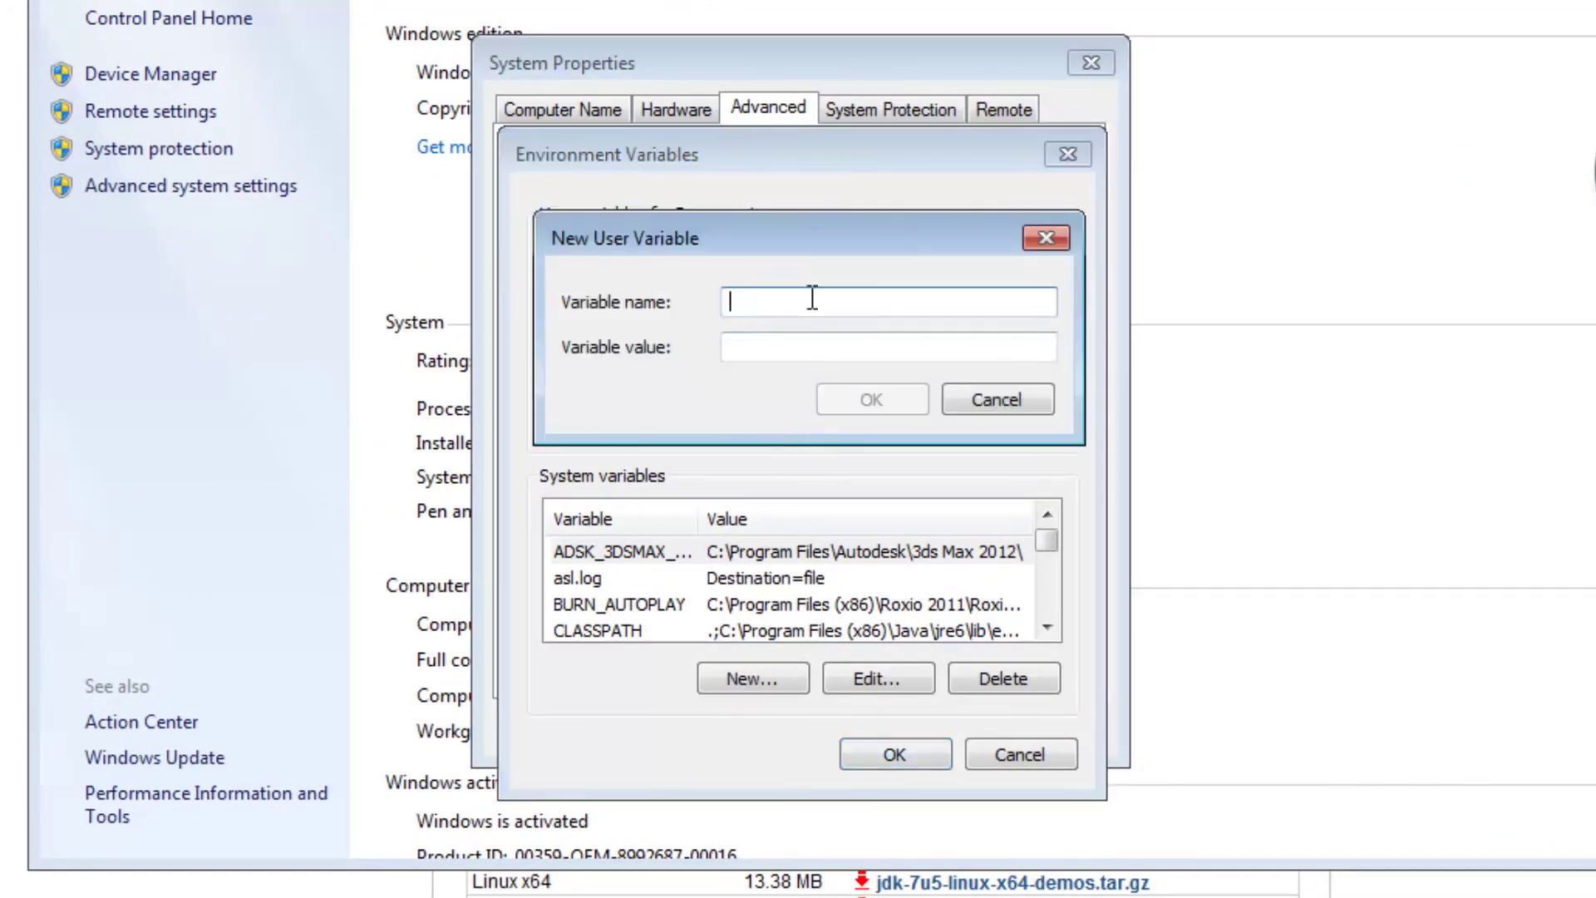
pyautogui.write('Path')
pyautogui.click(825, 349)
pyautogui.write('C:\\Program Files\\Java\\jre7\\bin')
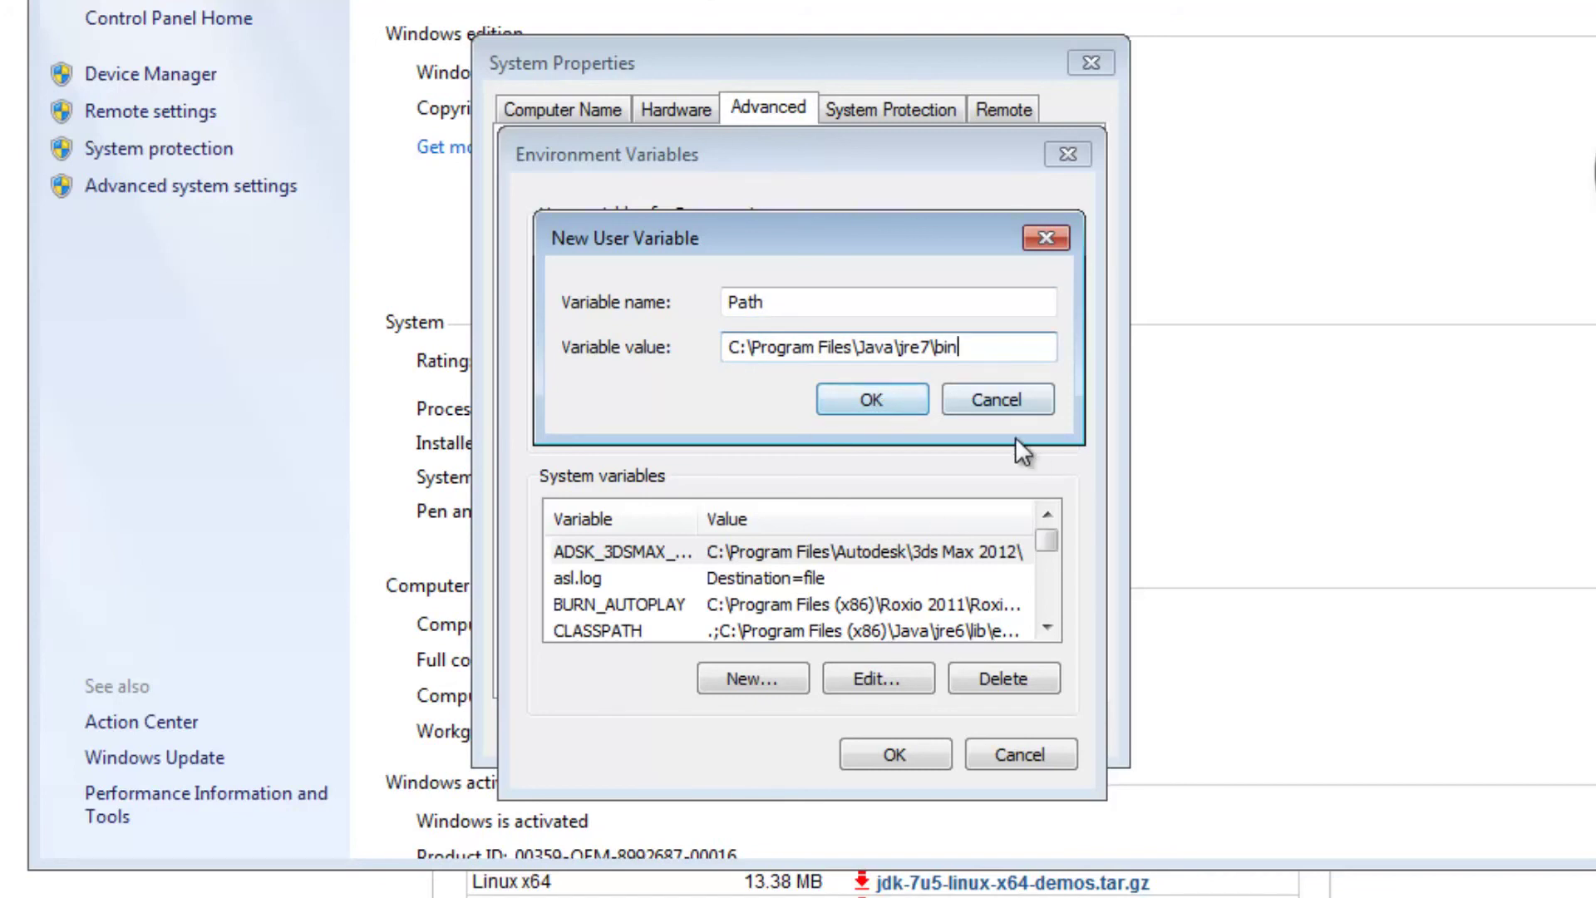
pyautogui.click(988, 397)
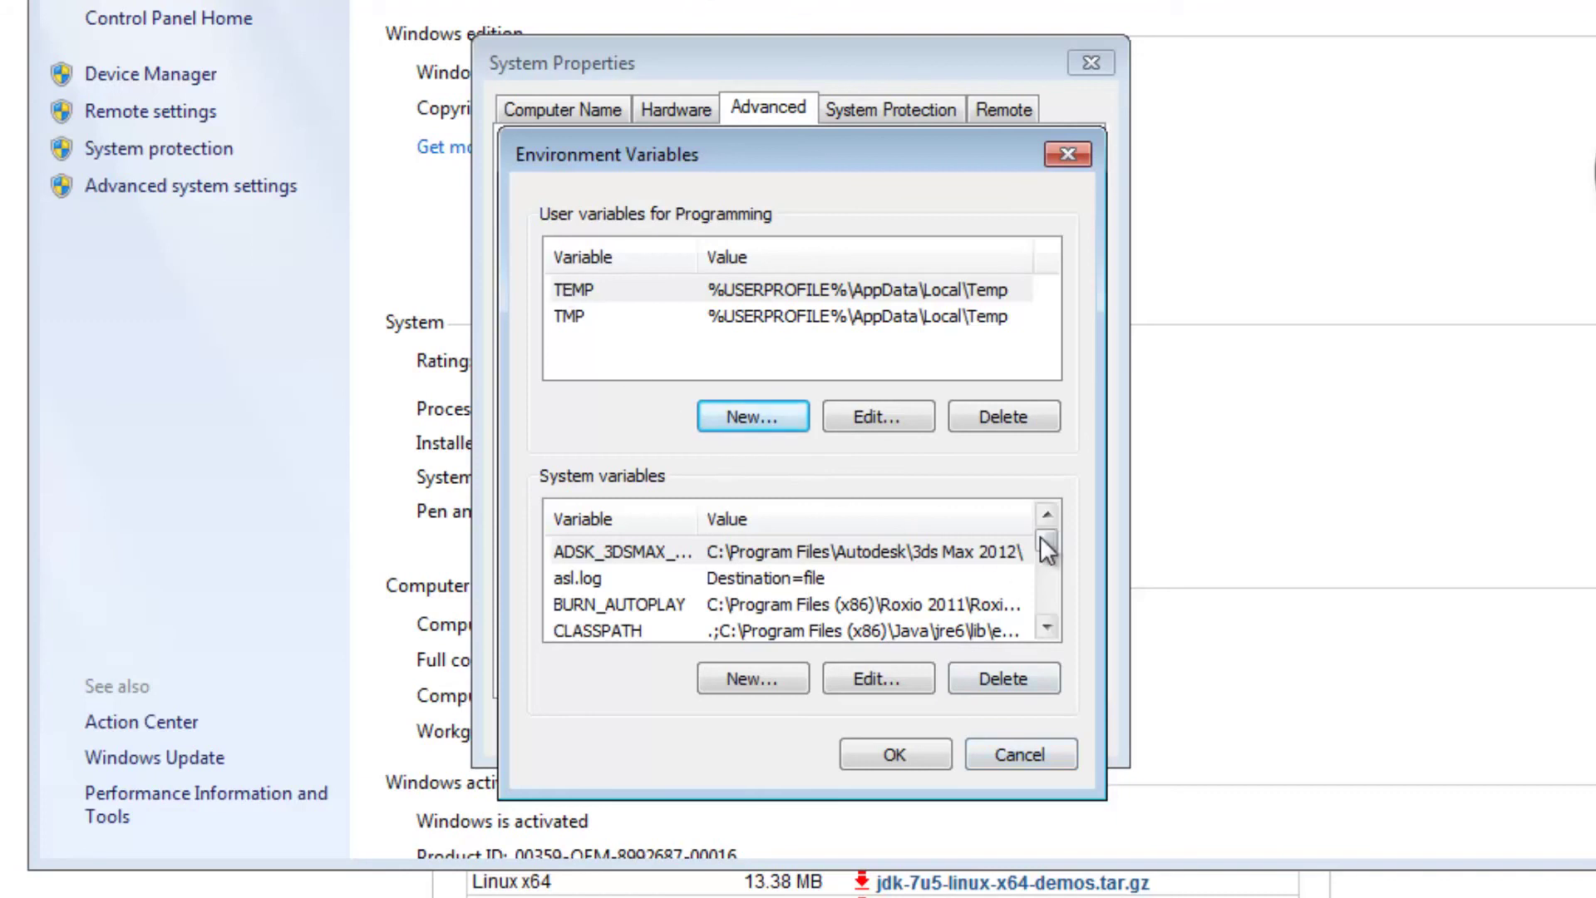
pyautogui.moveTo(1044, 538); pyautogui.dragTo(1026, 731)
pyautogui.click(1016, 754)
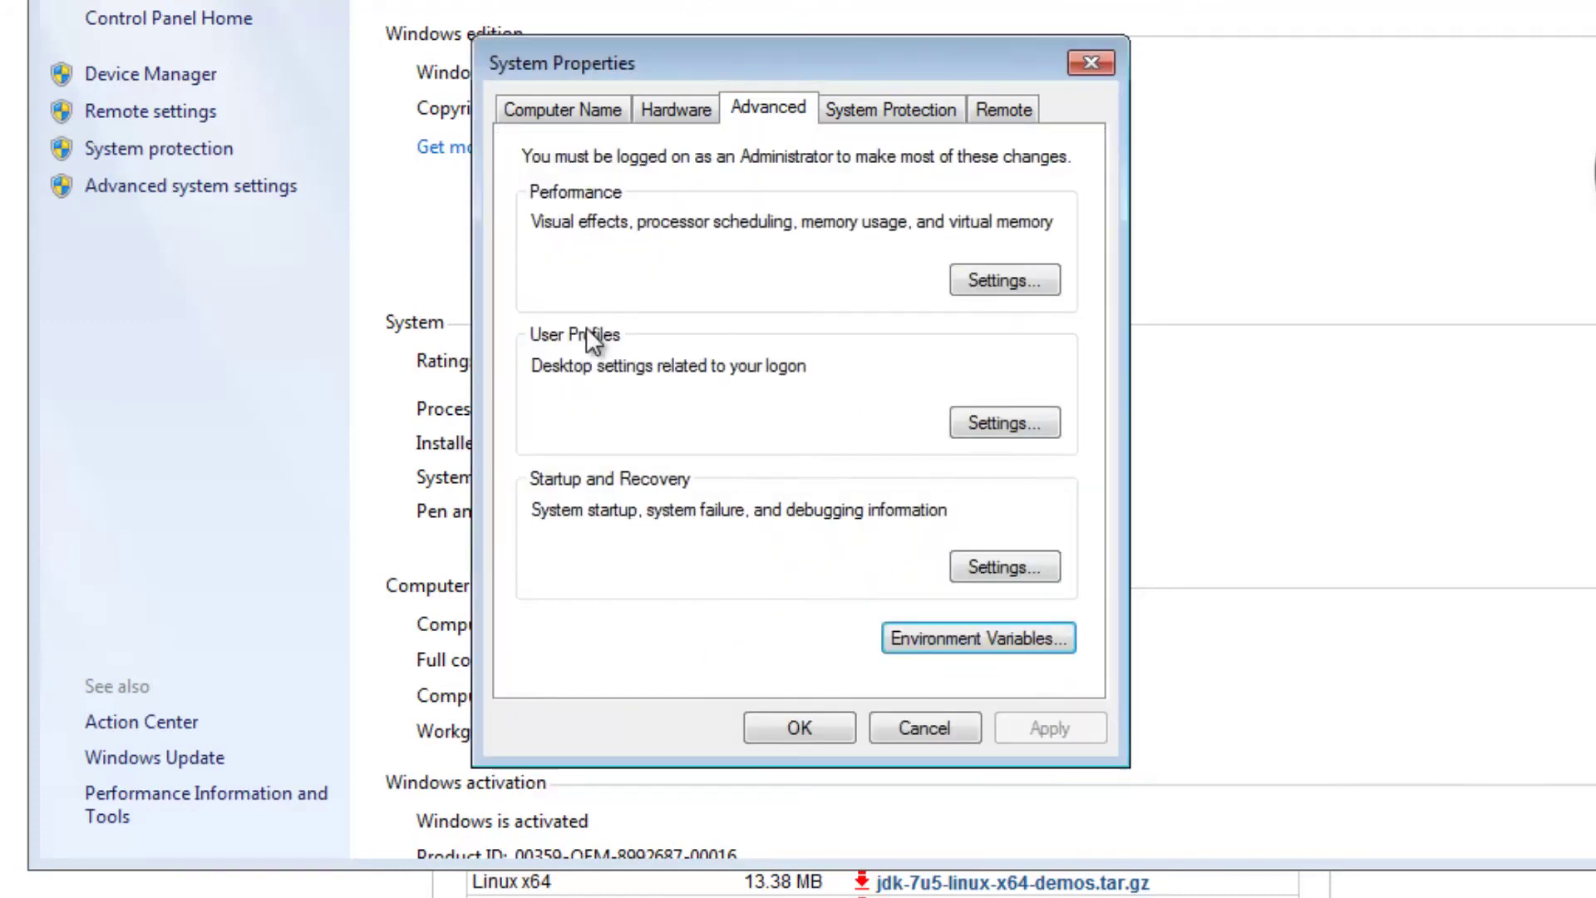
pyautogui.click(926, 728)
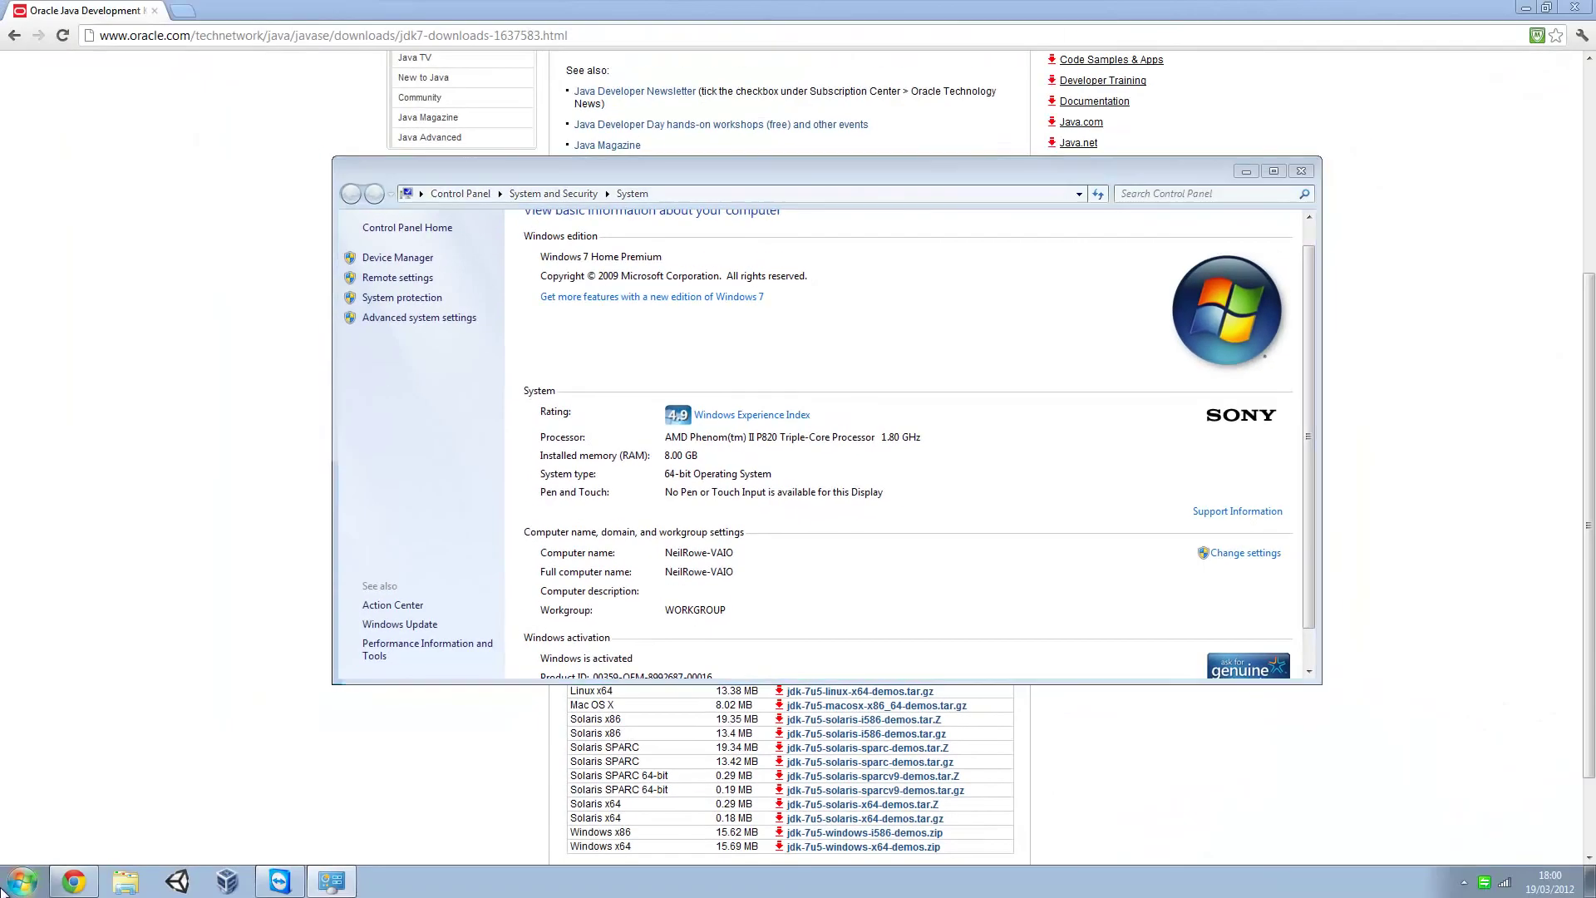
# Step: Launch Command Prompt by searching cmd from the Start menu
pyautogui.click(16, 883)
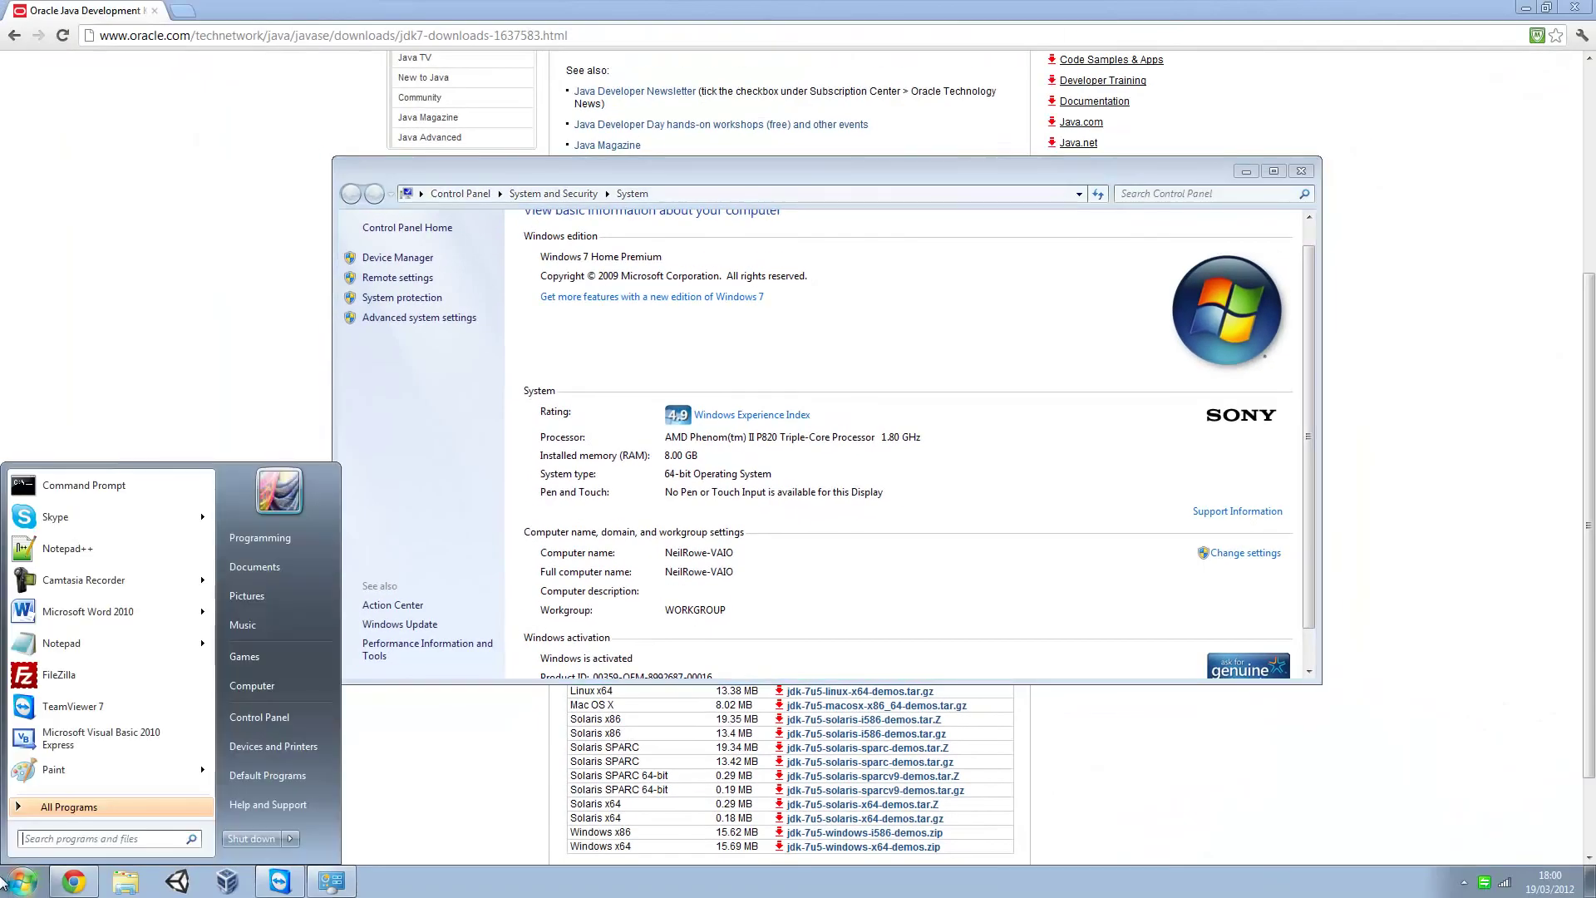
pyautogui.write('cmd')
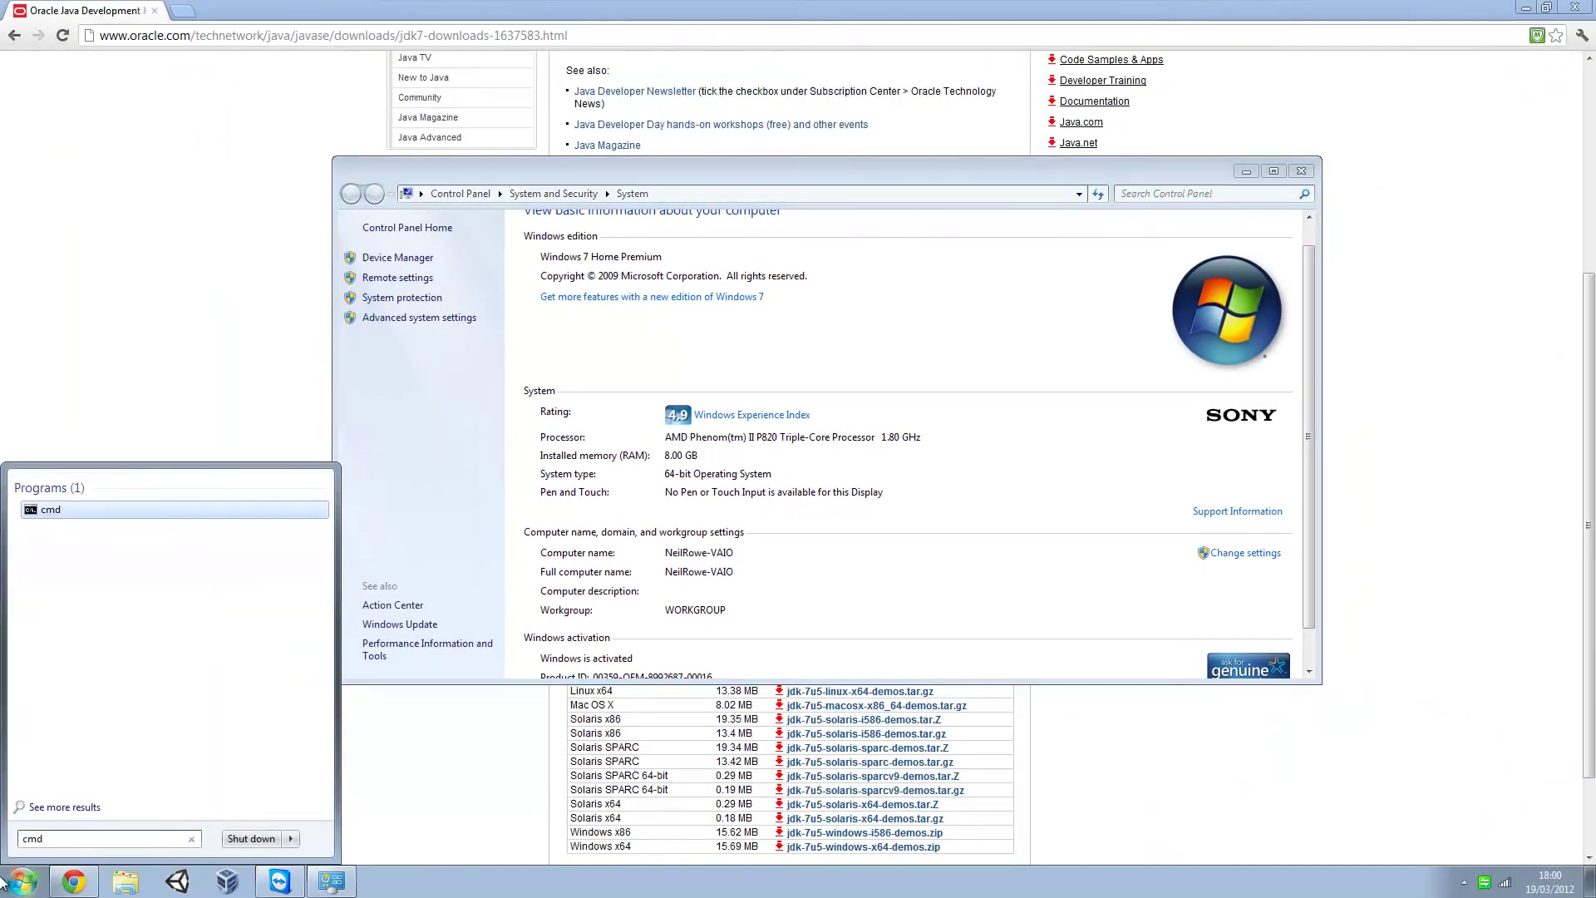
pyautogui.press('Return')
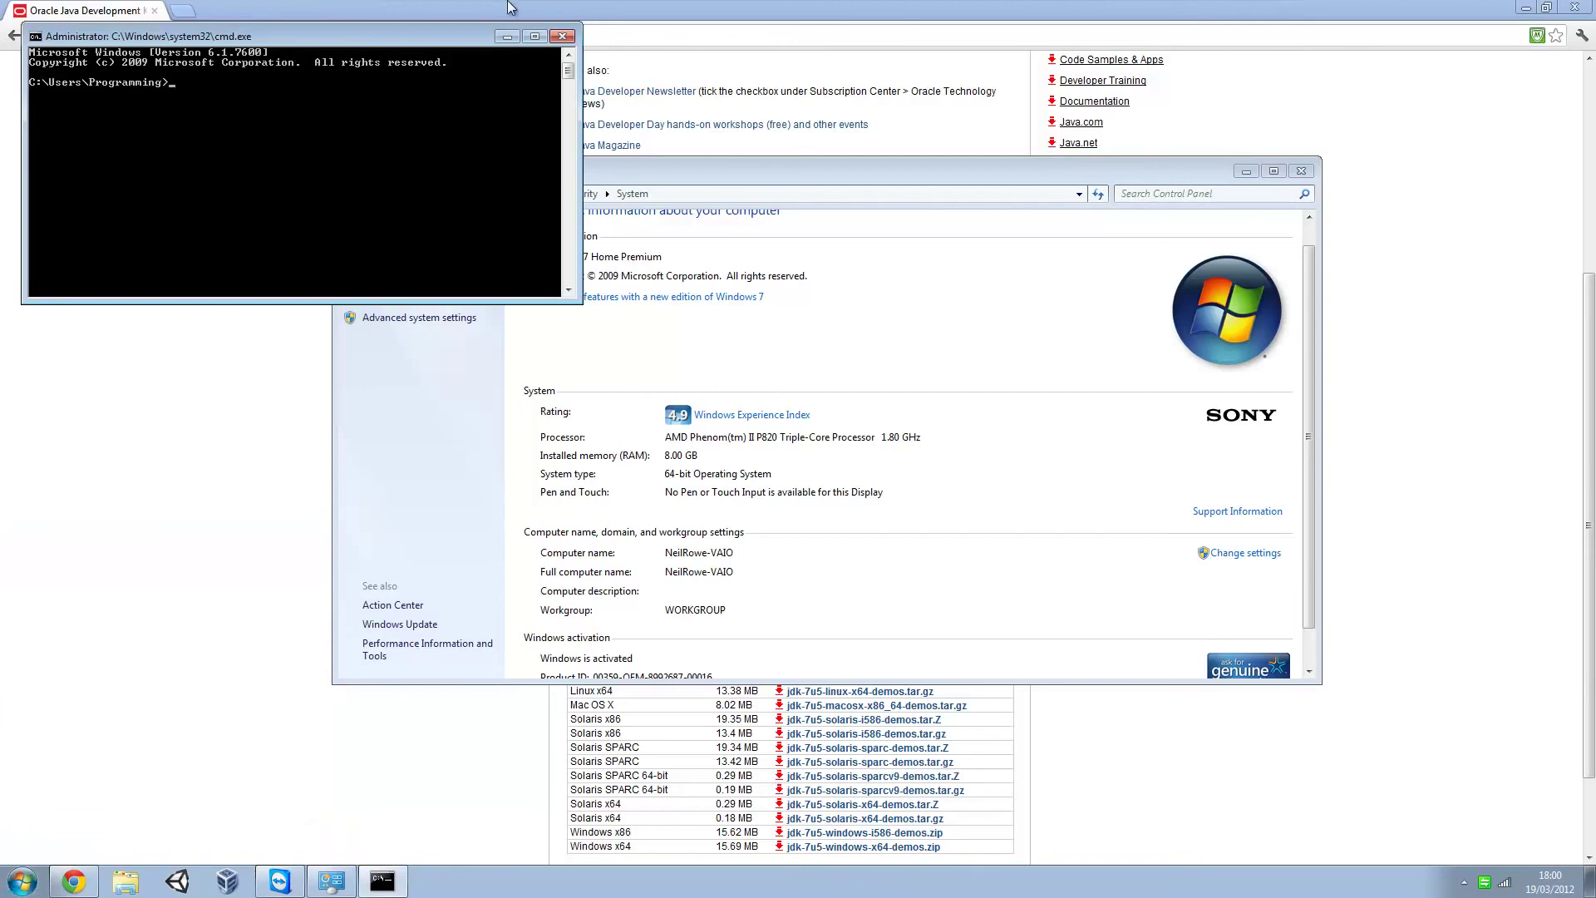
pyautogui.moveTo(462, 36); pyautogui.dragTo(911, 277)
# Step: Run javac and review its usage options listing
pyautogui.write('j')
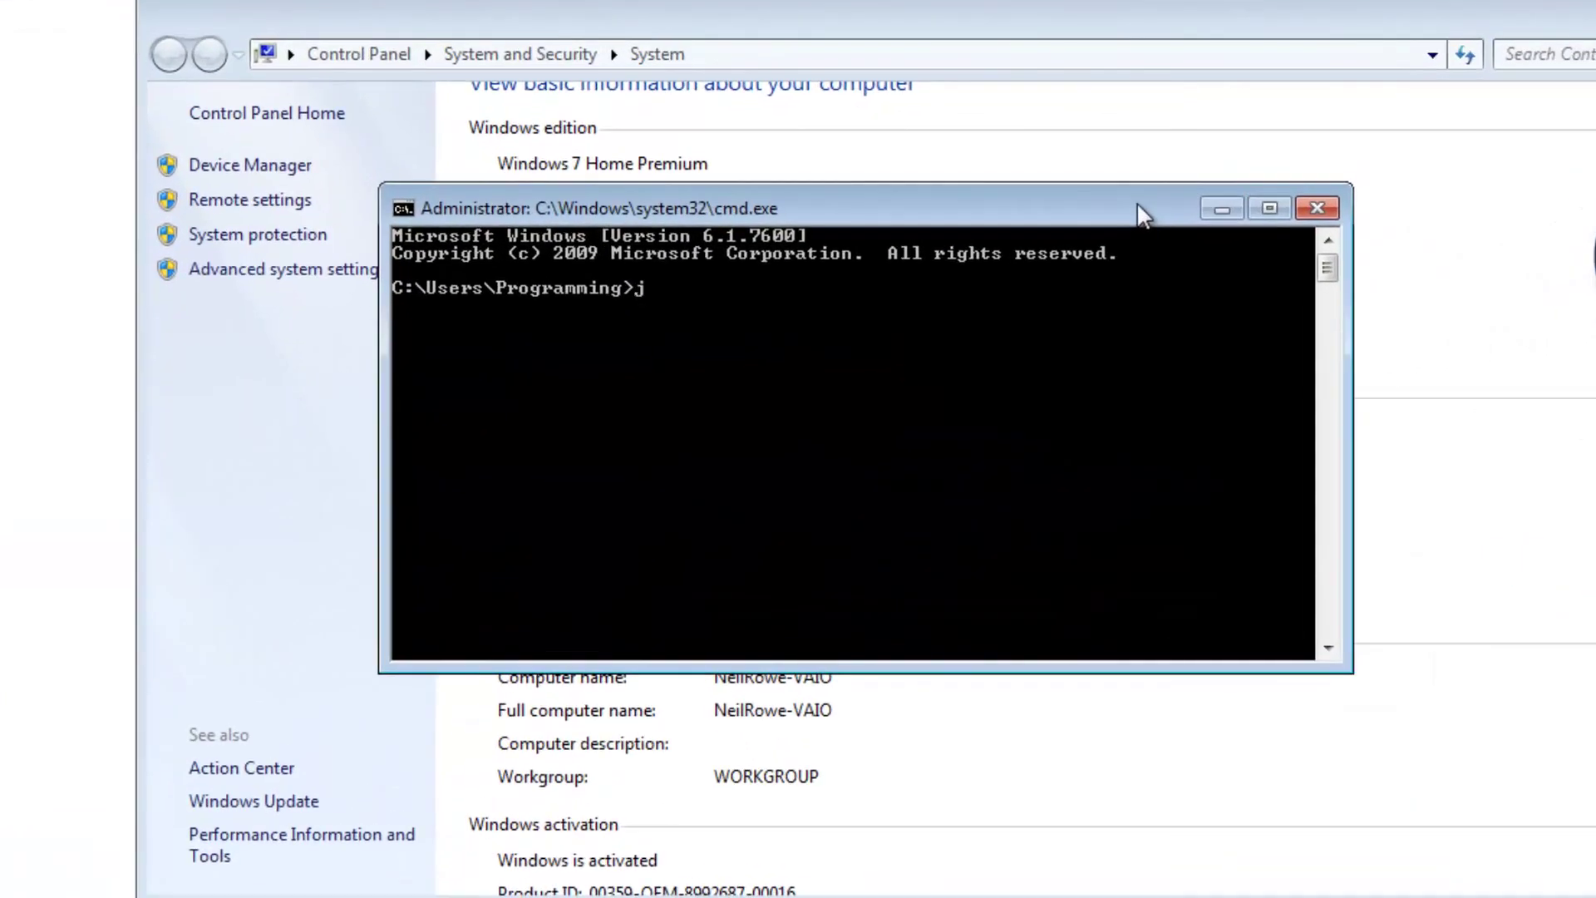
pyautogui.write('avac')
pyautogui.press('Return')
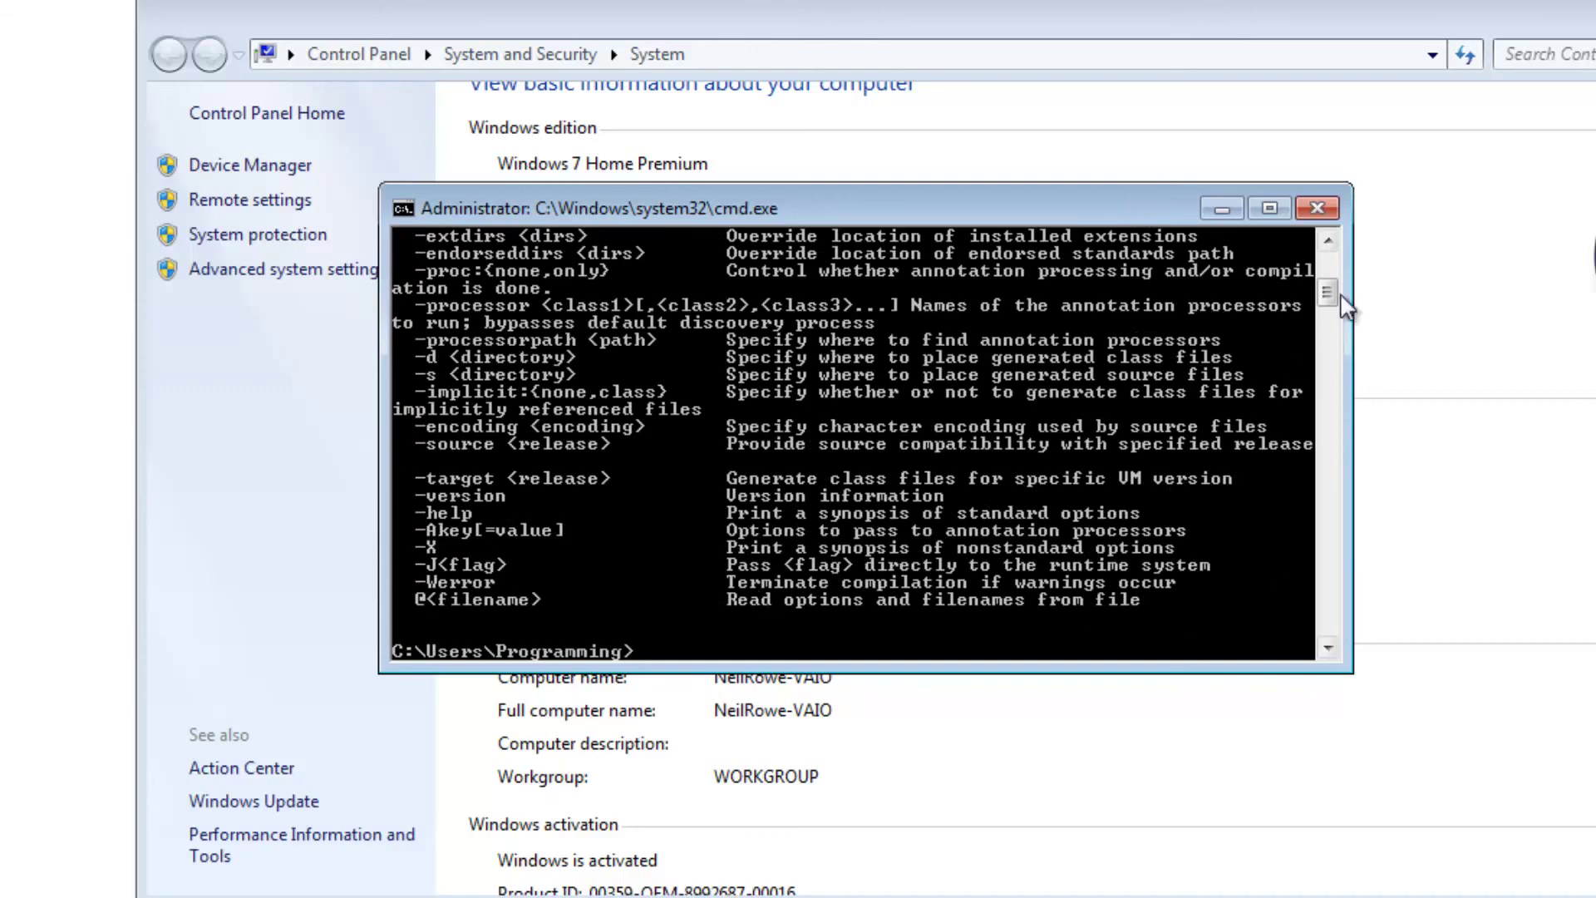
pyautogui.moveTo(1328, 293)
pyautogui.mouseDown()
pyautogui.moveTo(1328, 273)
pyautogui.moveTo(1328, 632)
pyautogui.moveTo(1320, 263)
pyautogui.mouseUp()
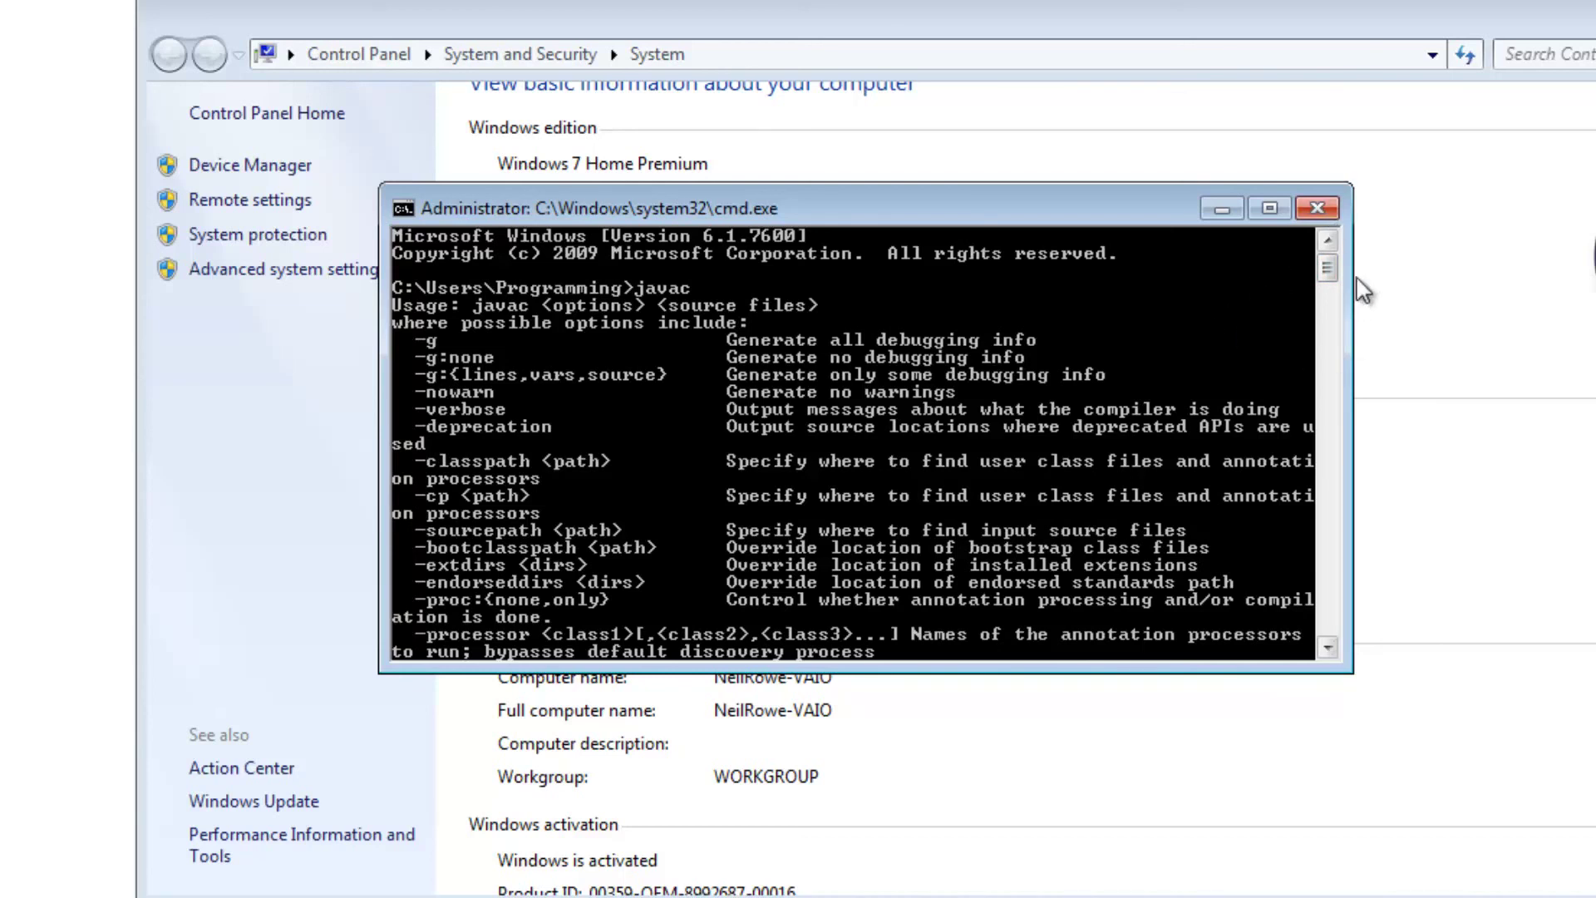
pyautogui.moveTo(1330, 266)
pyautogui.mouseDown()
pyautogui.moveTo(1330, 298)
pyautogui.moveTo(1330, 246)
pyautogui.mouseUp()
# Step: Close the cmd.exe Command Prompt window
pyautogui.click(1317, 210)
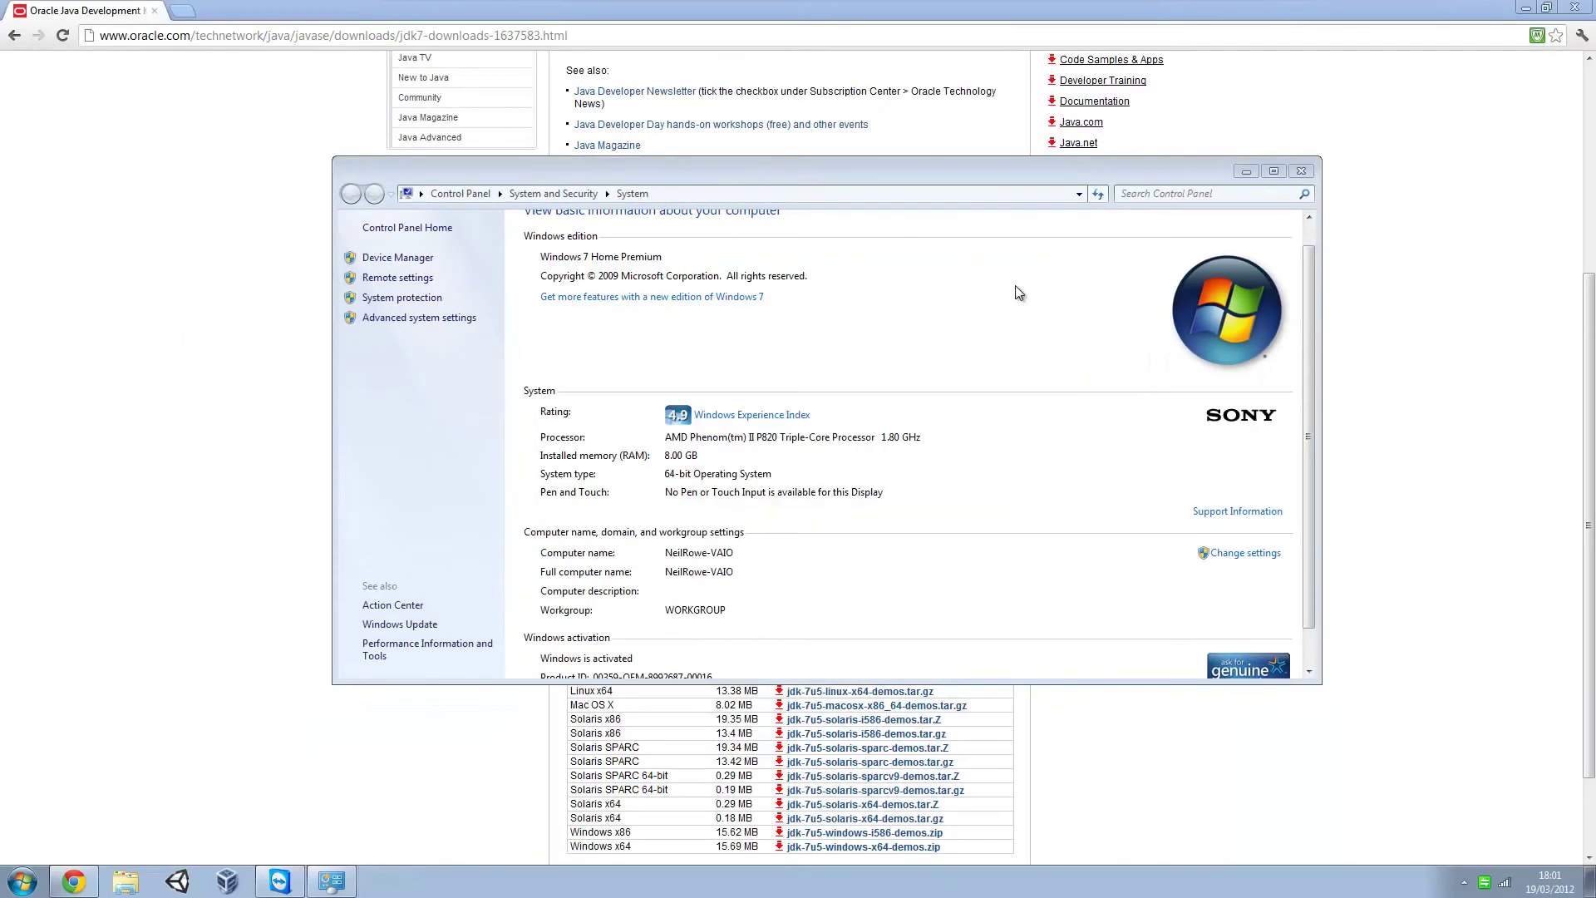